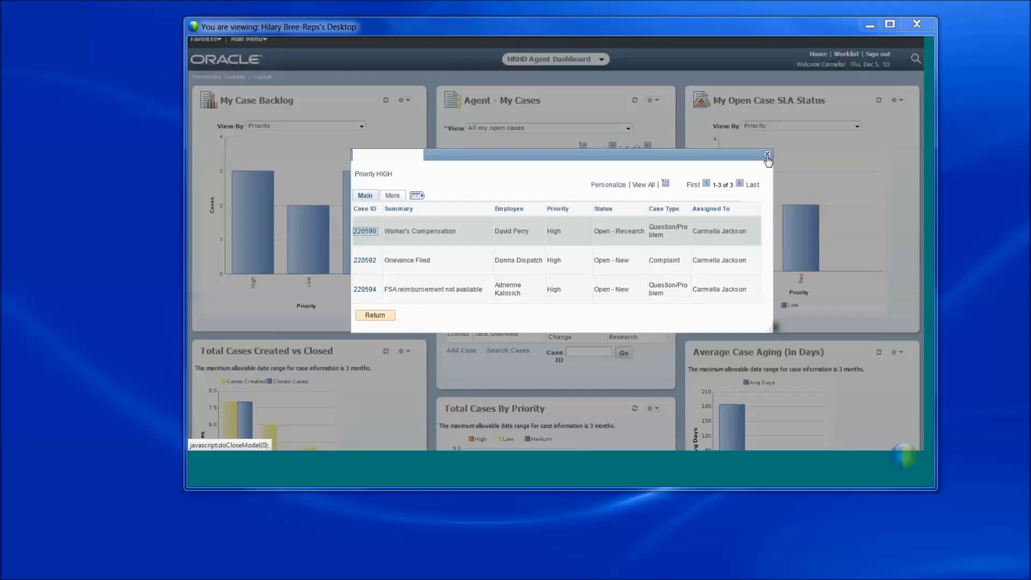
Step: Close the high-priority case list and examine the additional columns and view filter options of the Agent - My Cases list
click(767, 155)
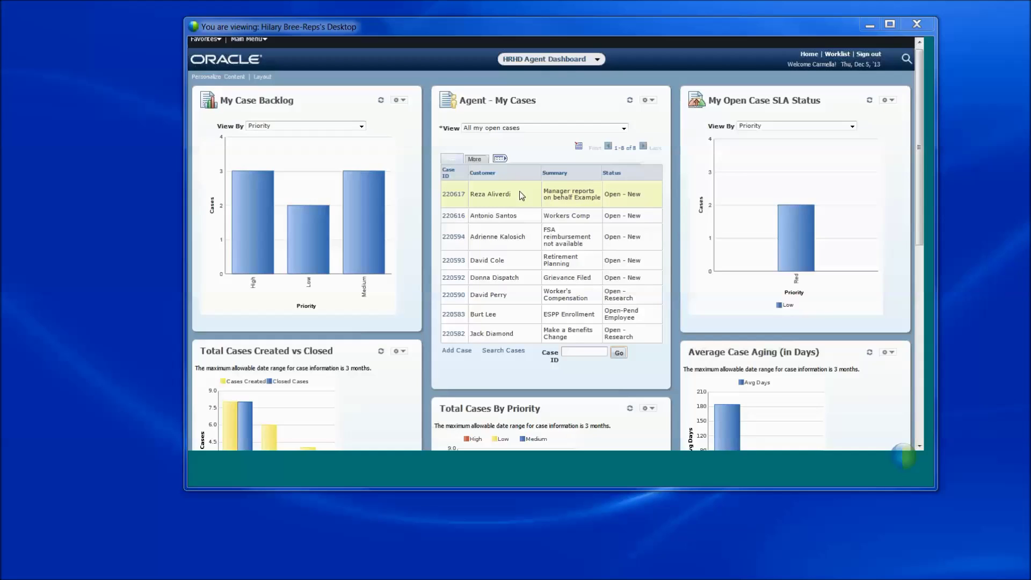
click(474, 160)
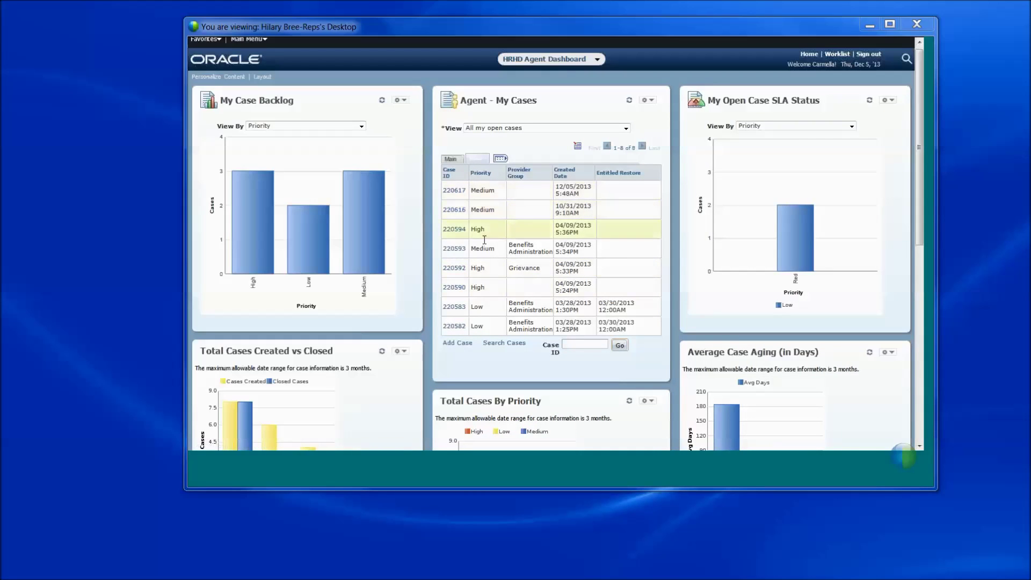
click(461, 160)
click(584, 131)
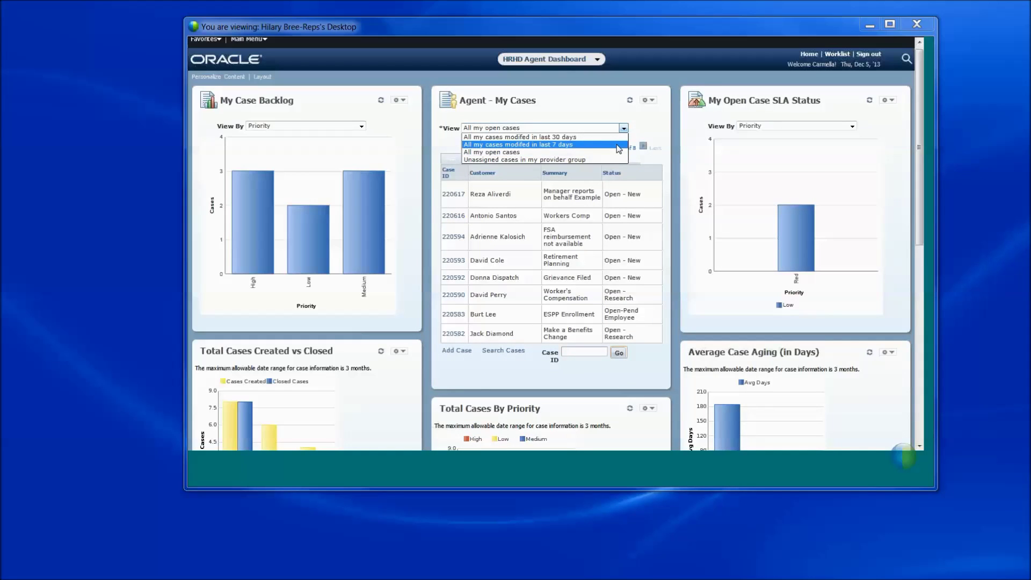
click(589, 106)
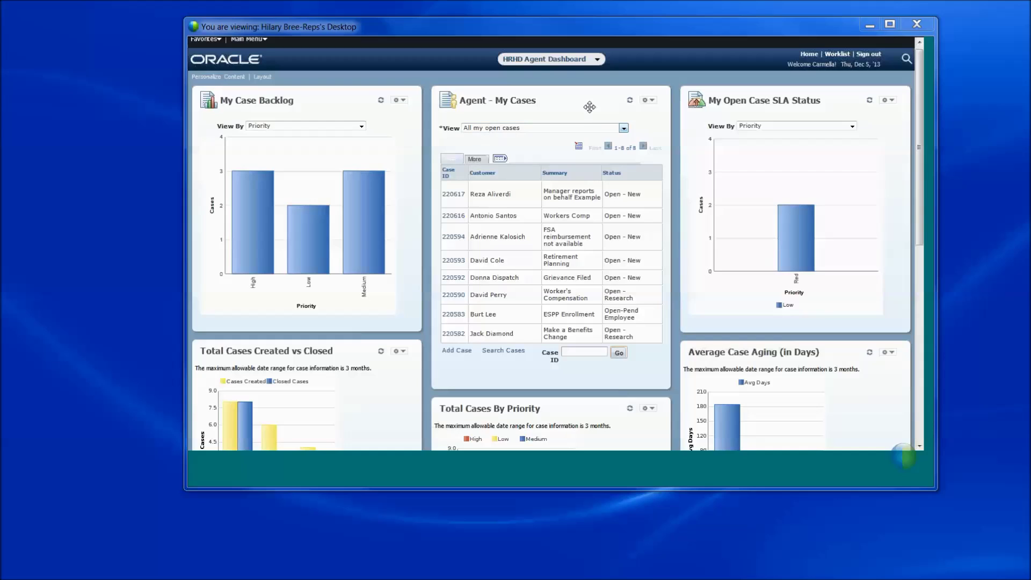
click(498, 354)
Step: Switch to My Page and open the HRHD Worker 360-Degree View worker search
click(597, 61)
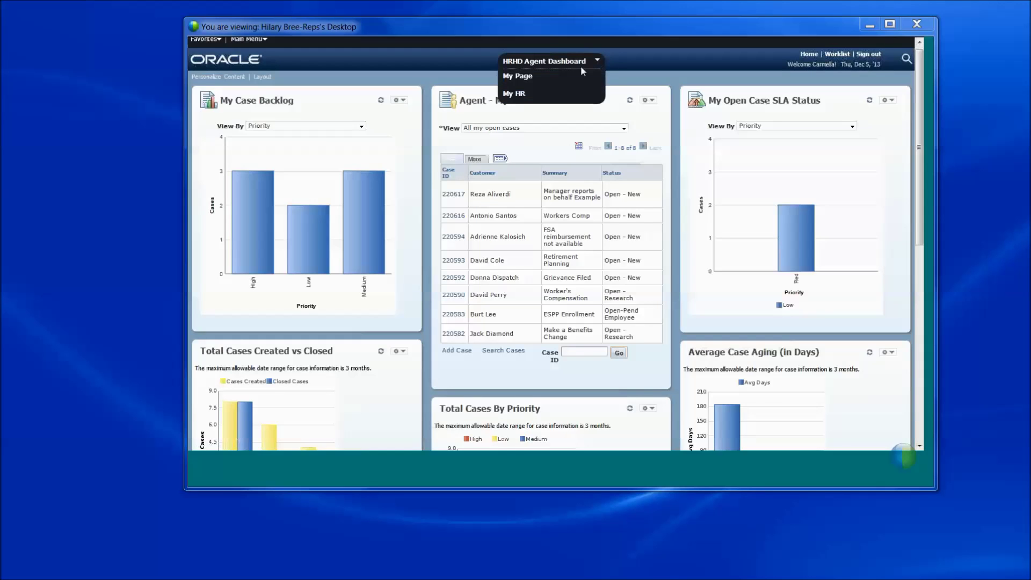
click(534, 78)
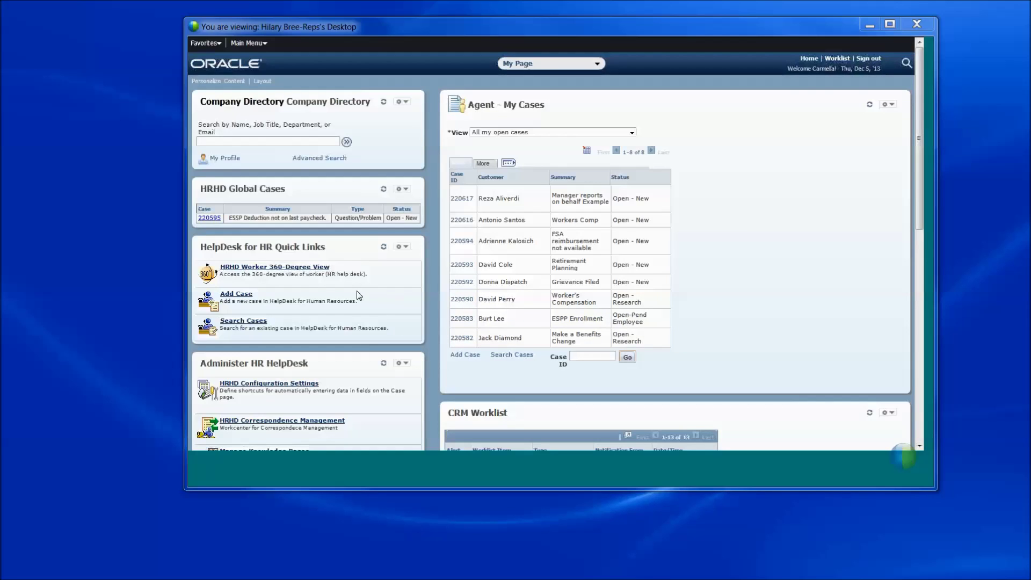
click(297, 274)
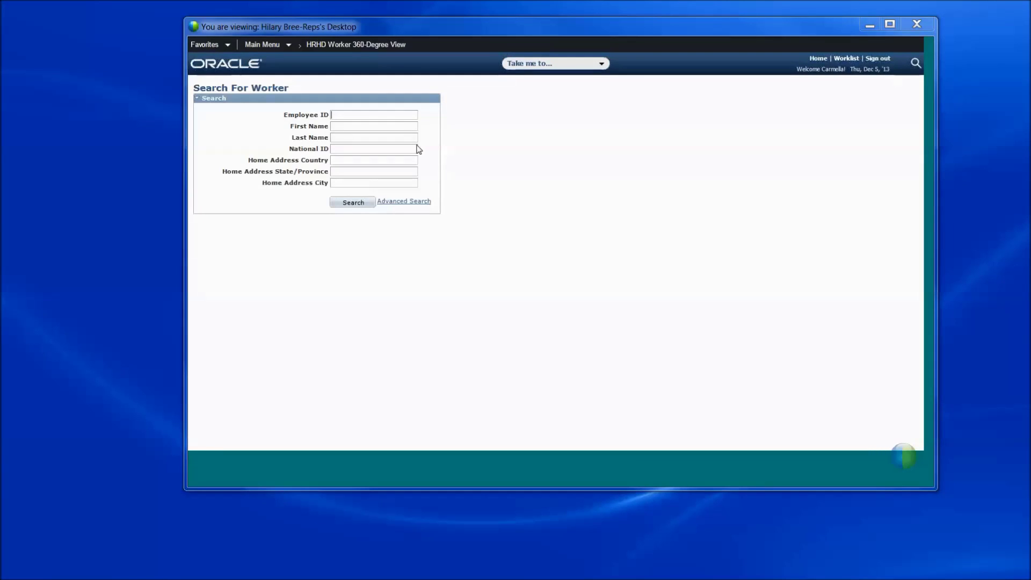
Step: Search for the worker by first-name initial and last name to open their 360-Degree View
click(377, 114)
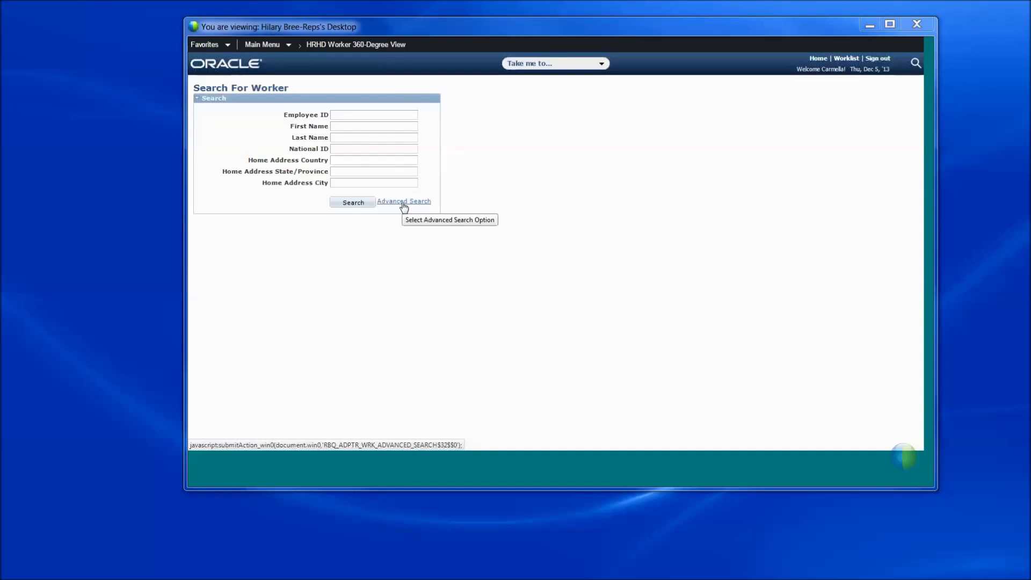
click(353, 125)
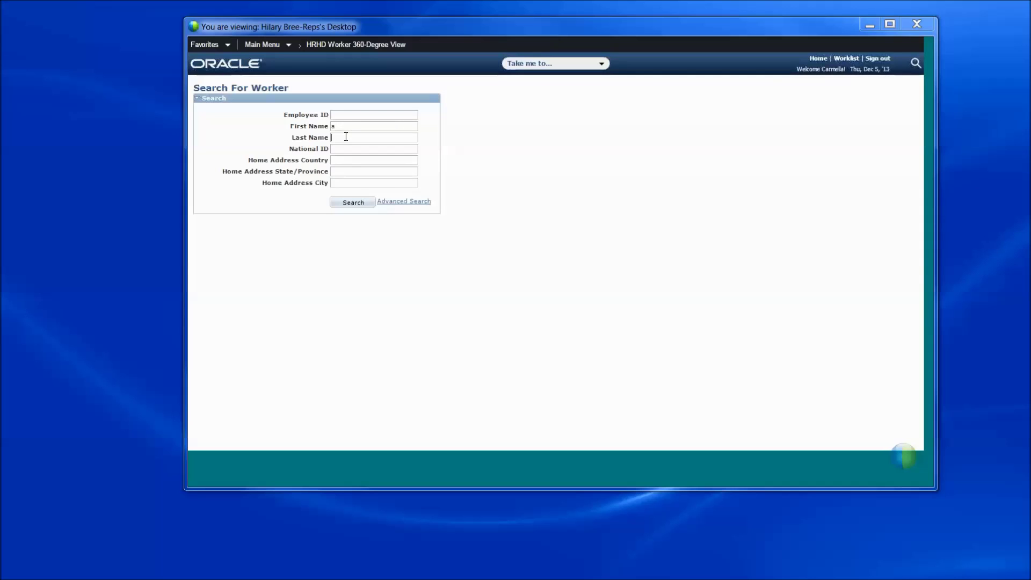
text(ntos)
double_click(369, 139)
click(358, 209)
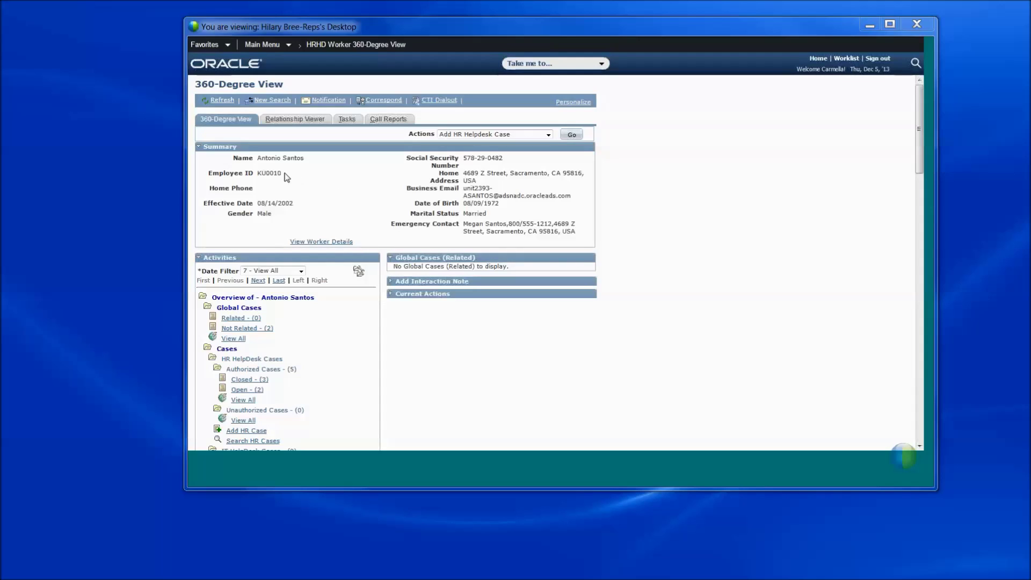
Step: Examine the worker's employee ID, the not-related global cases, and the closed and open authorized HR HelpDesk cases
drag(280, 173, 256, 173)
click(327, 197)
drag(919, 160, 921, 196)
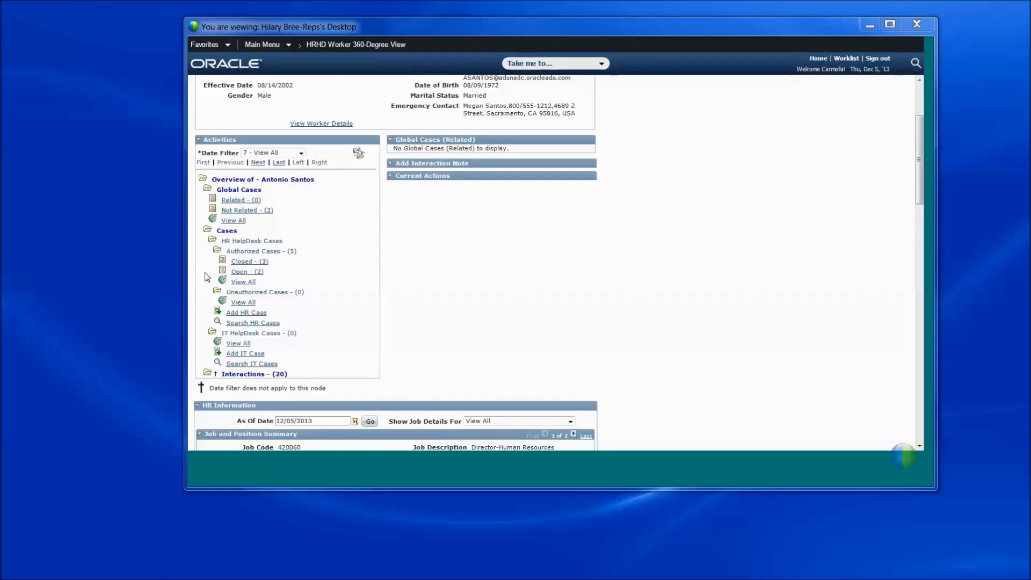
click(257, 213)
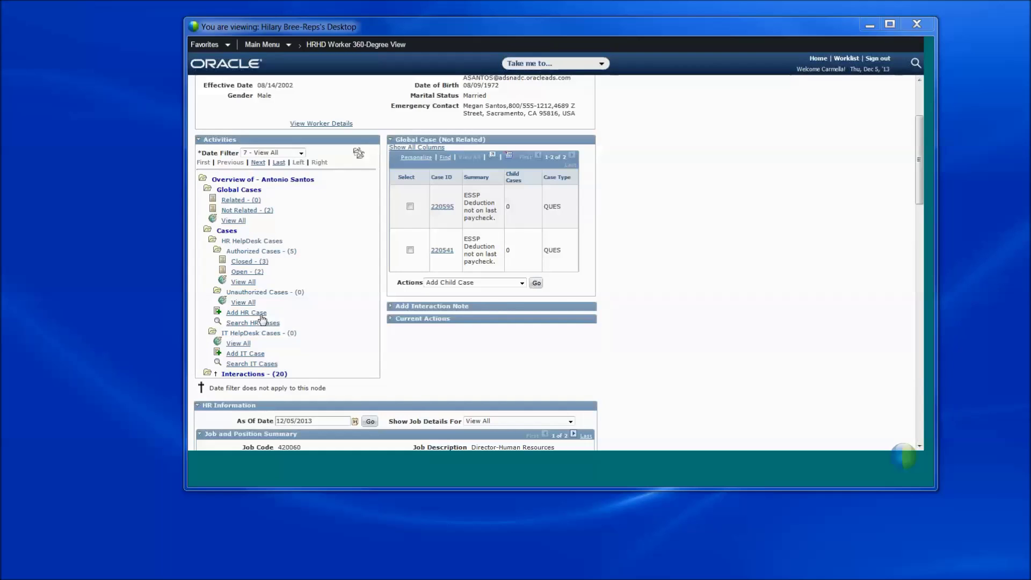
click(251, 263)
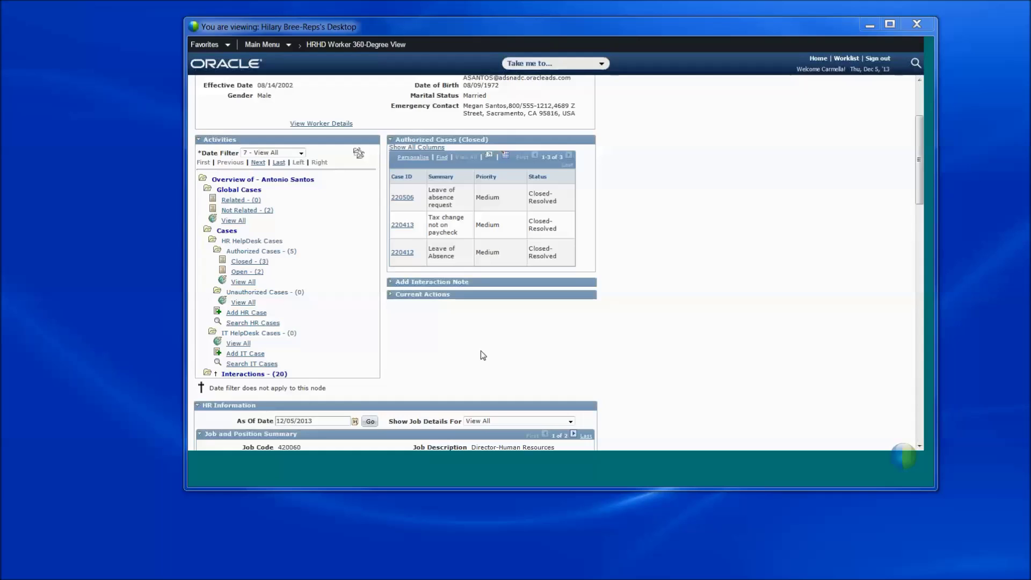
click(245, 273)
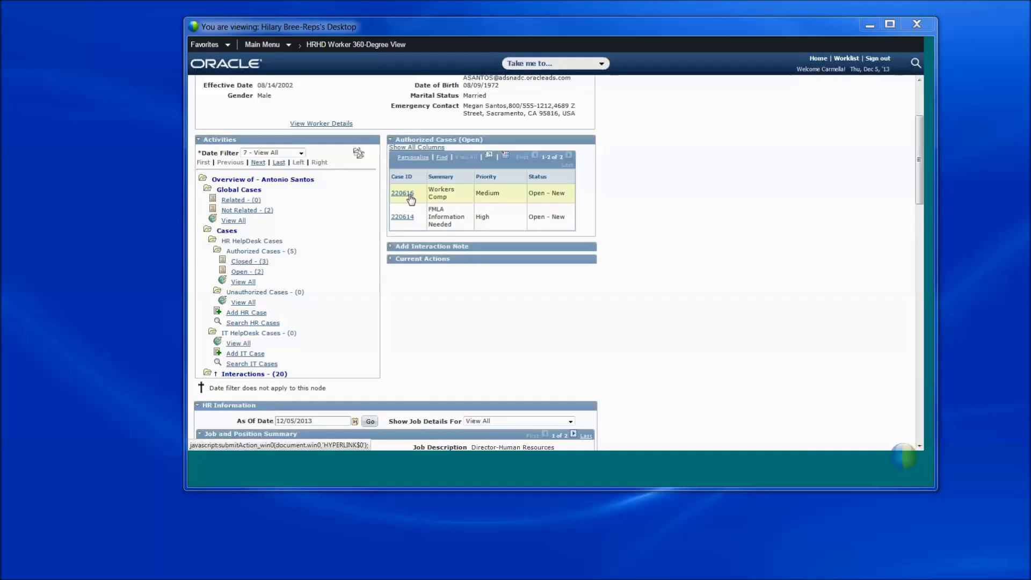
Step: Examine the worker's job and position summary, pay summary, benefits, dependents and direct reports
drag(920, 186, 923, 262)
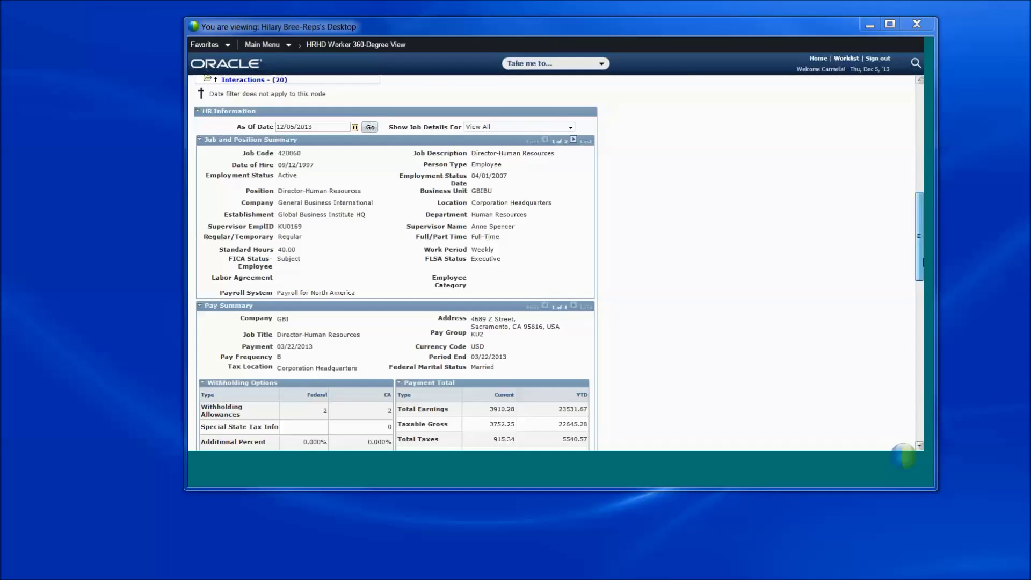
drag(923, 262, 920, 241)
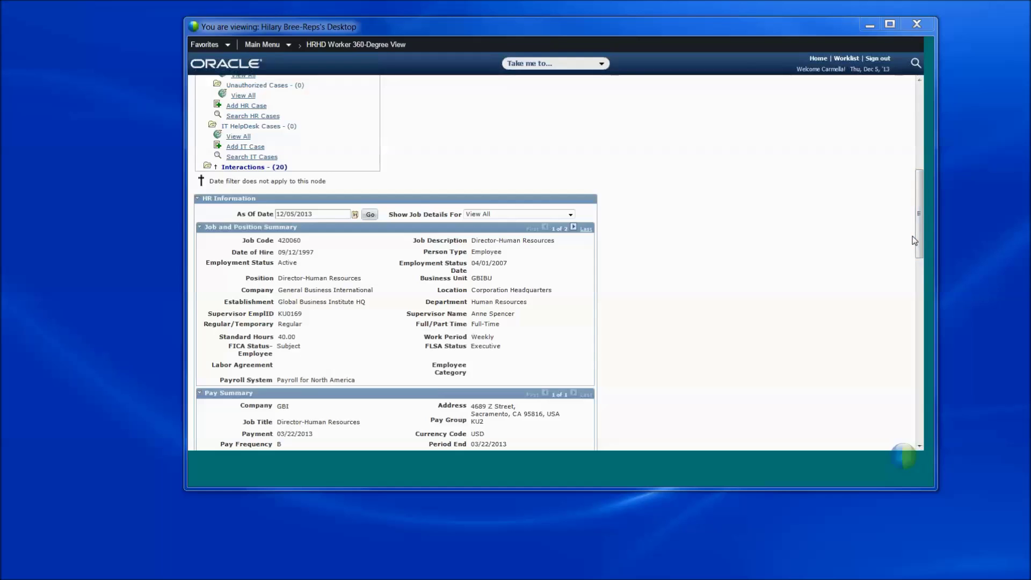
drag(916, 236, 921, 334)
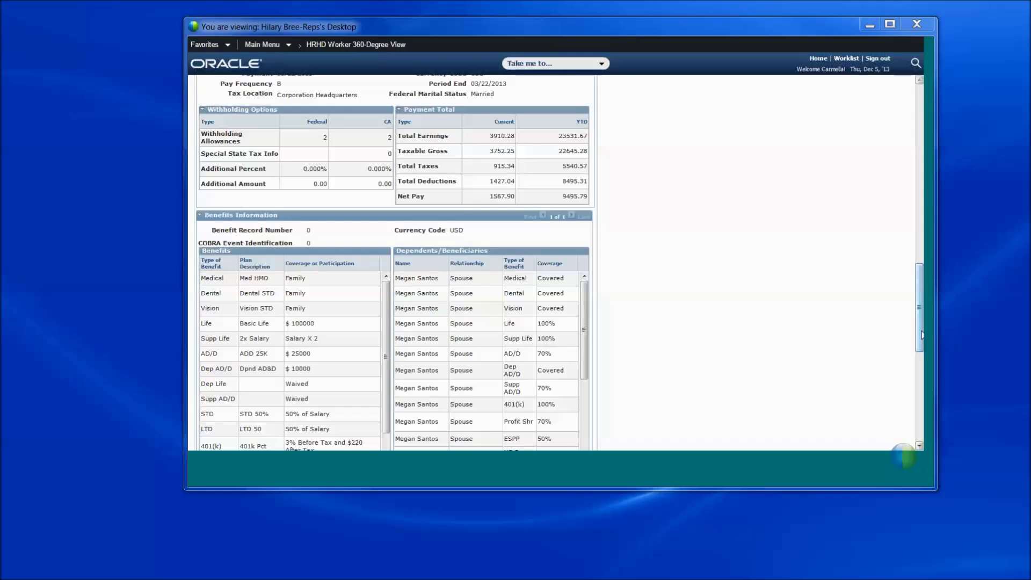
drag(920, 334, 911, 411)
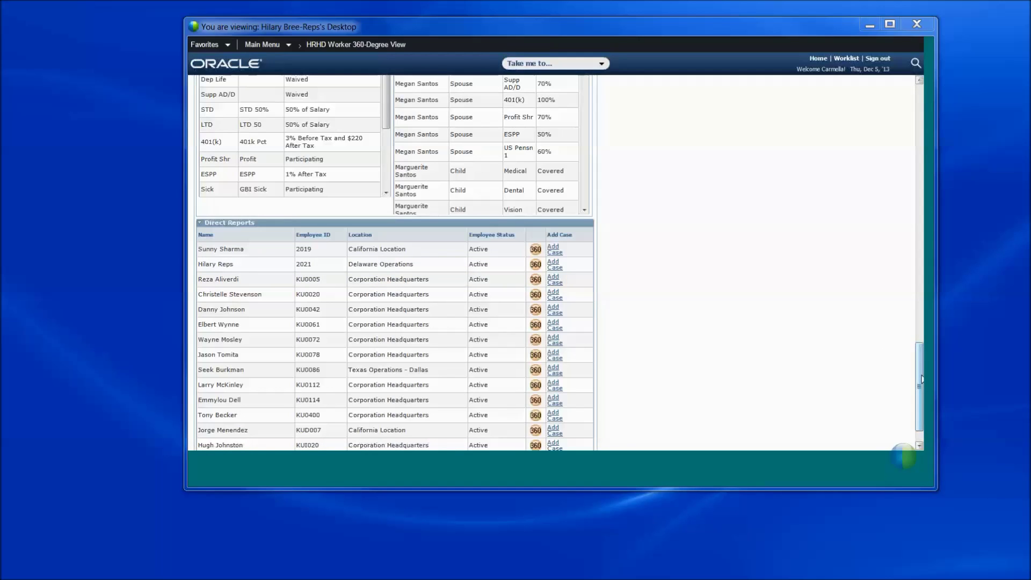
scroll(921, 379, up, 3)
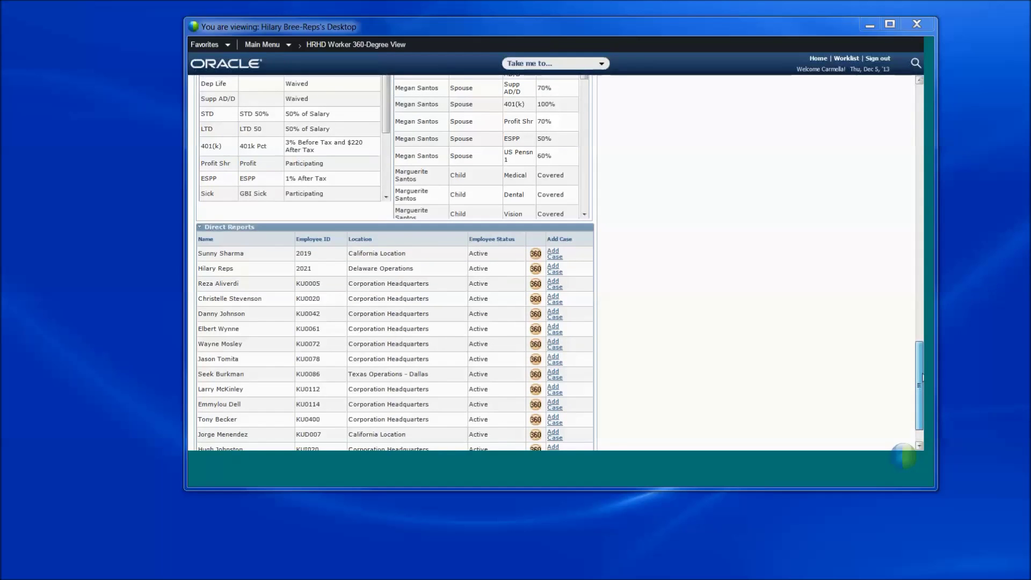
scroll(922, 380, up, 5)
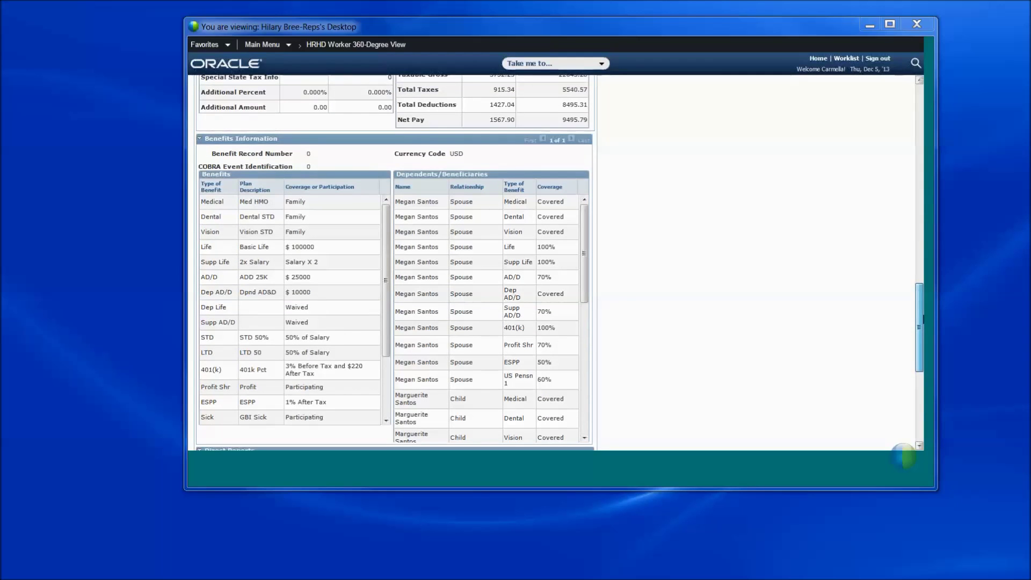
scroll(922, 316, up, 1)
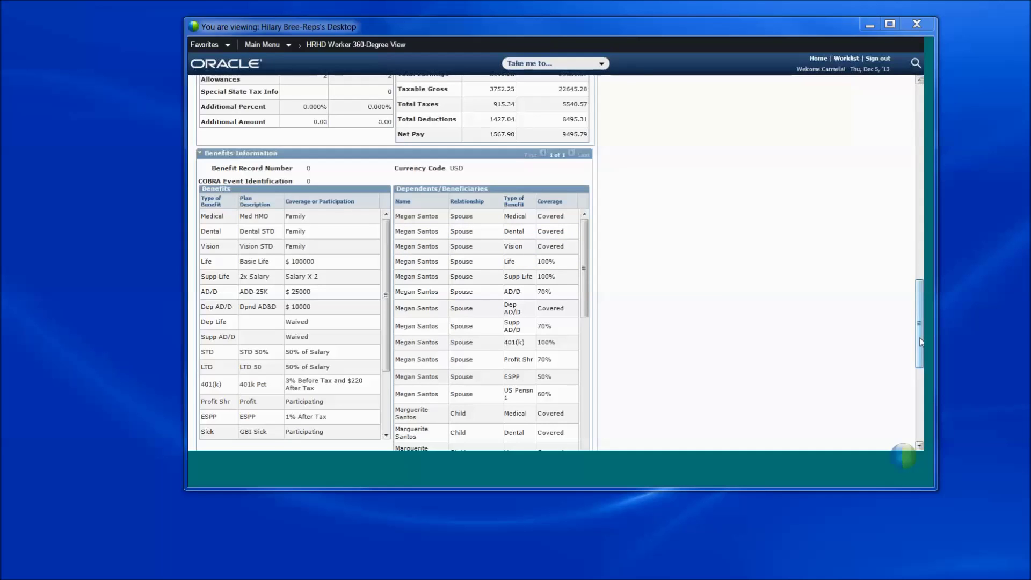
scroll(920, 340, down, 1)
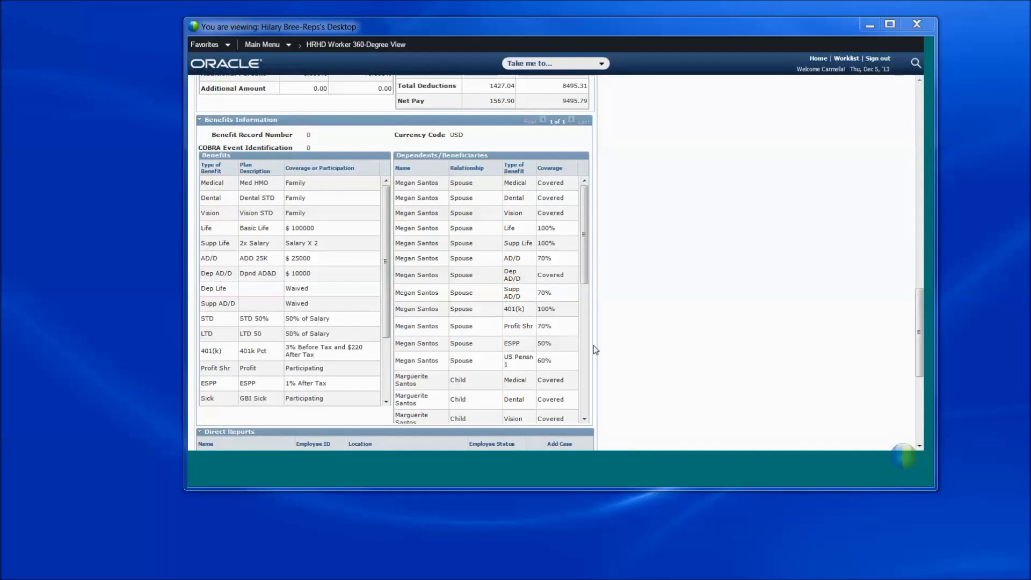
drag(922, 363, 902, 138)
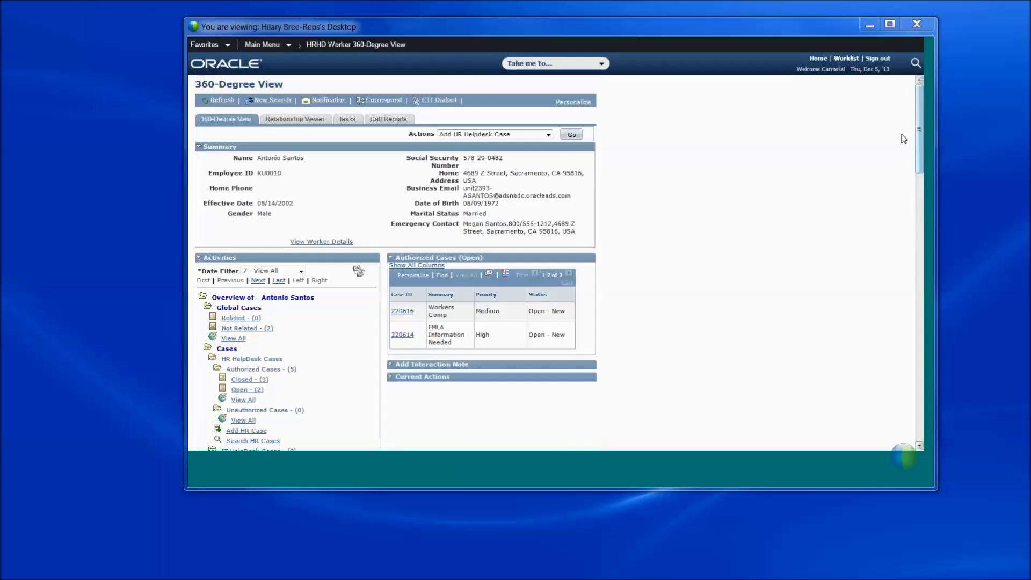
Step: Create a case for the worker with the Add Case-Benefit Inquiry action and check its status on the confirmation
click(547, 135)
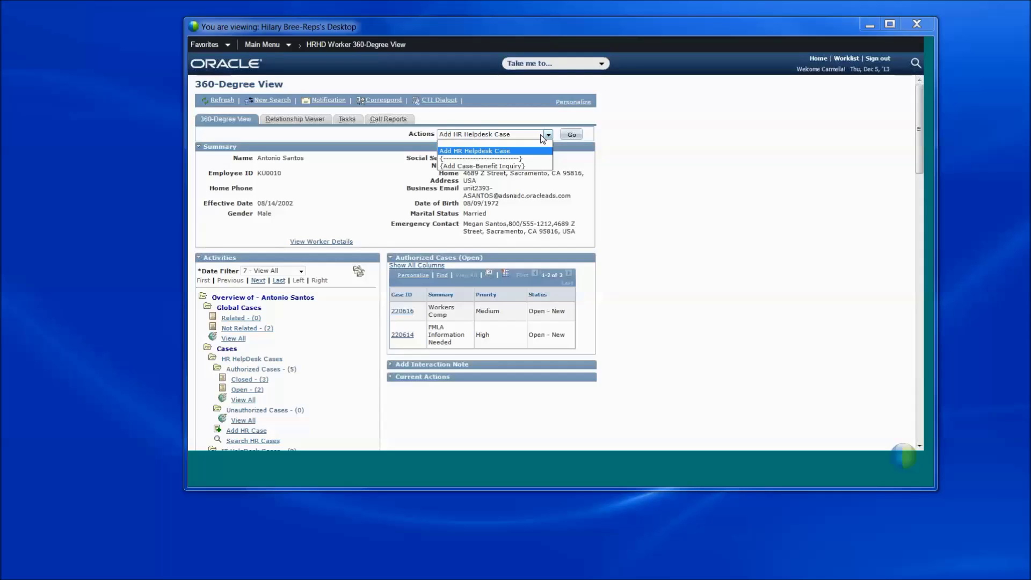
click(511, 167)
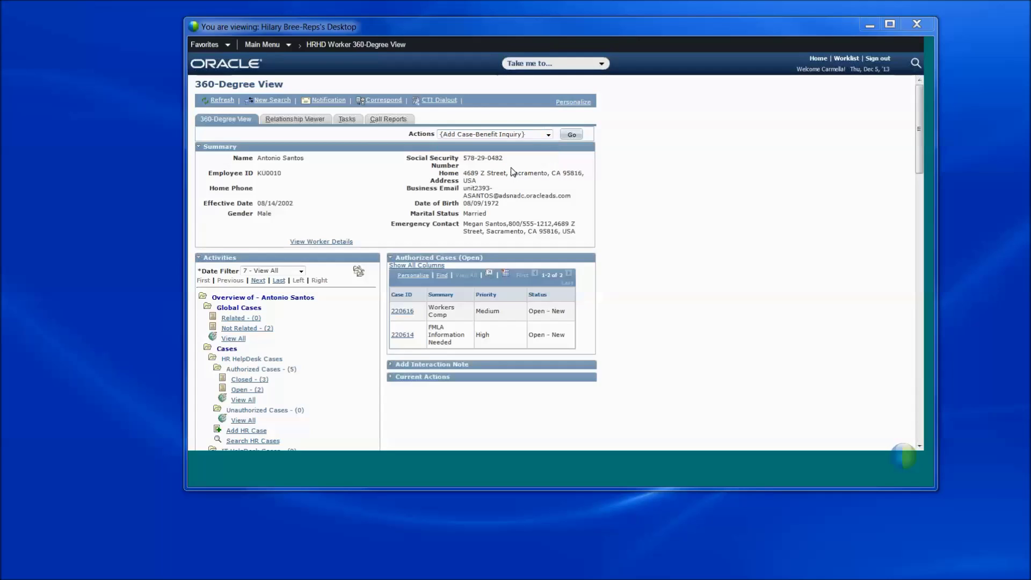
click(572, 135)
key(F11)
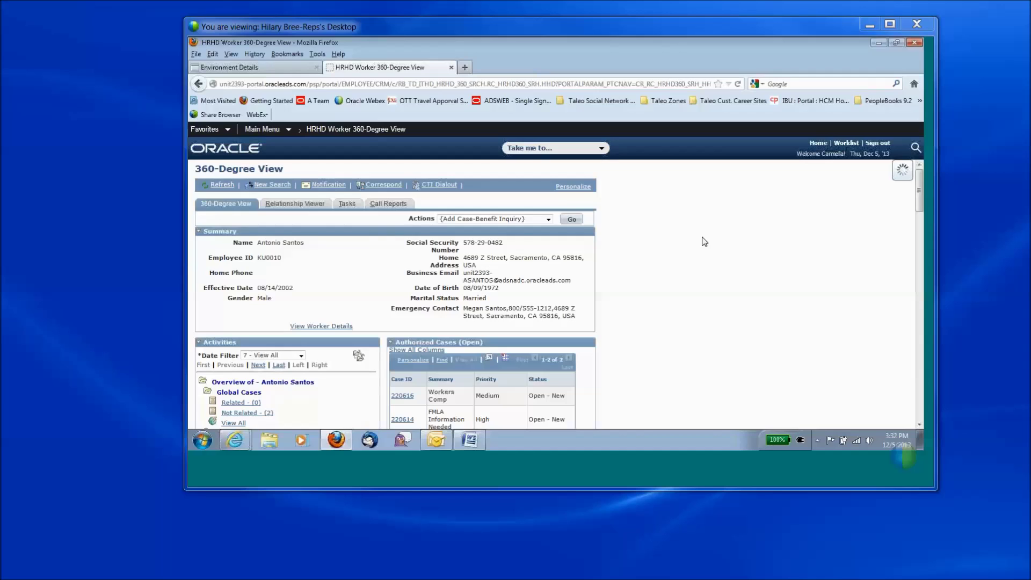
key(F11)
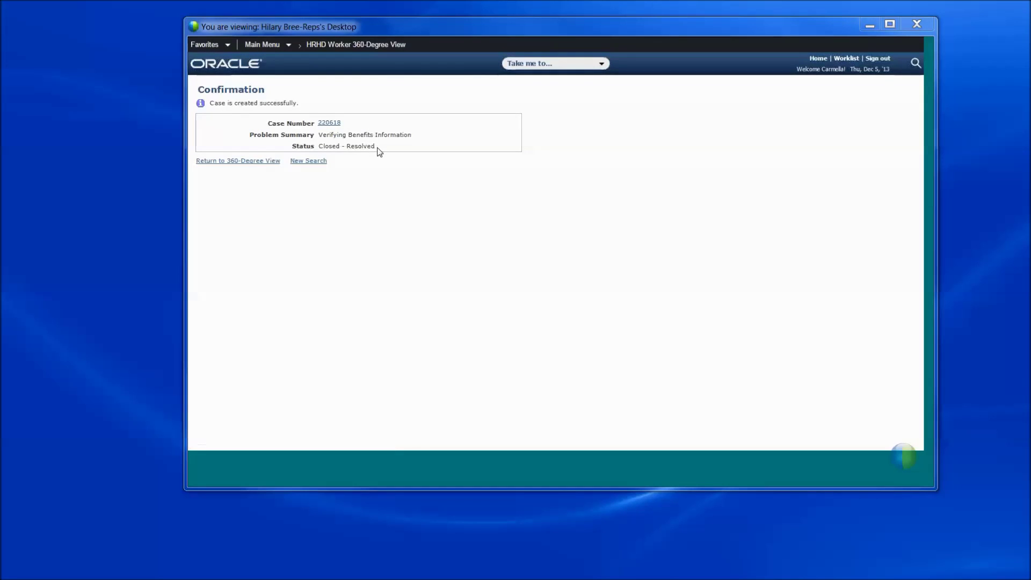
drag(375, 149, 324, 148)
click(387, 196)
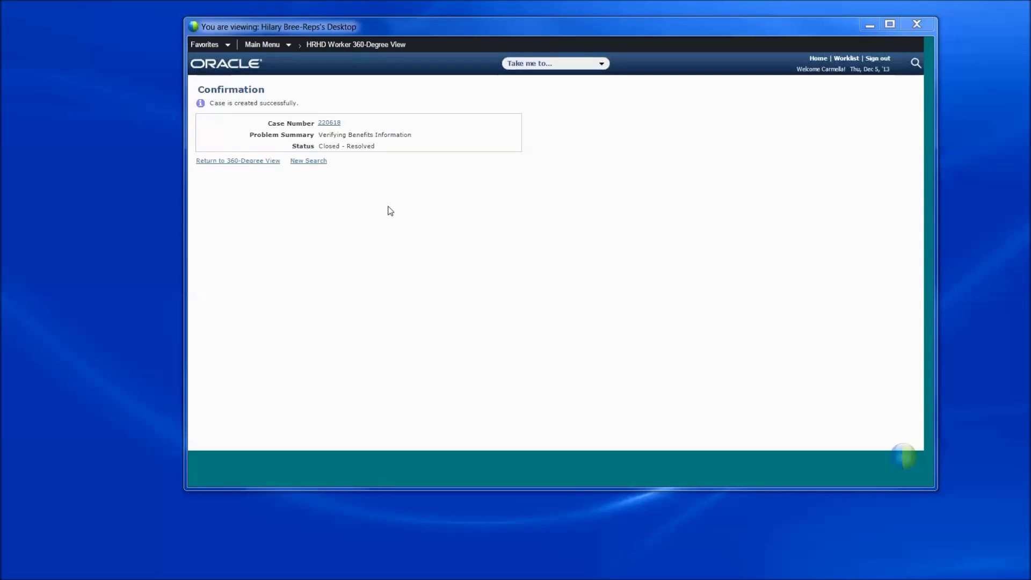
Step: Return to the worker's 360-Degree View and start a new case with the Add HR Helpdesk Case action
click(246, 161)
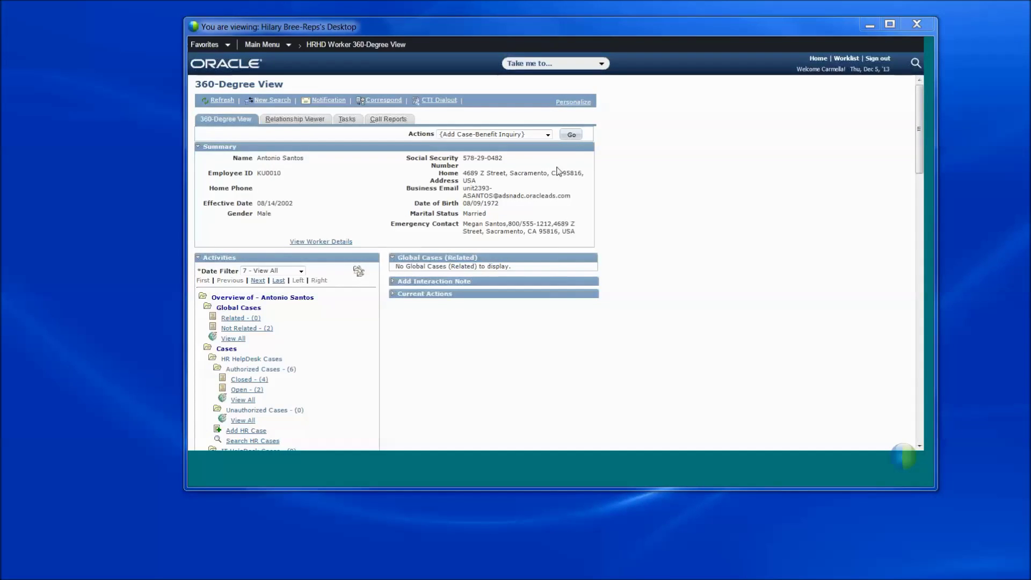
click(548, 135)
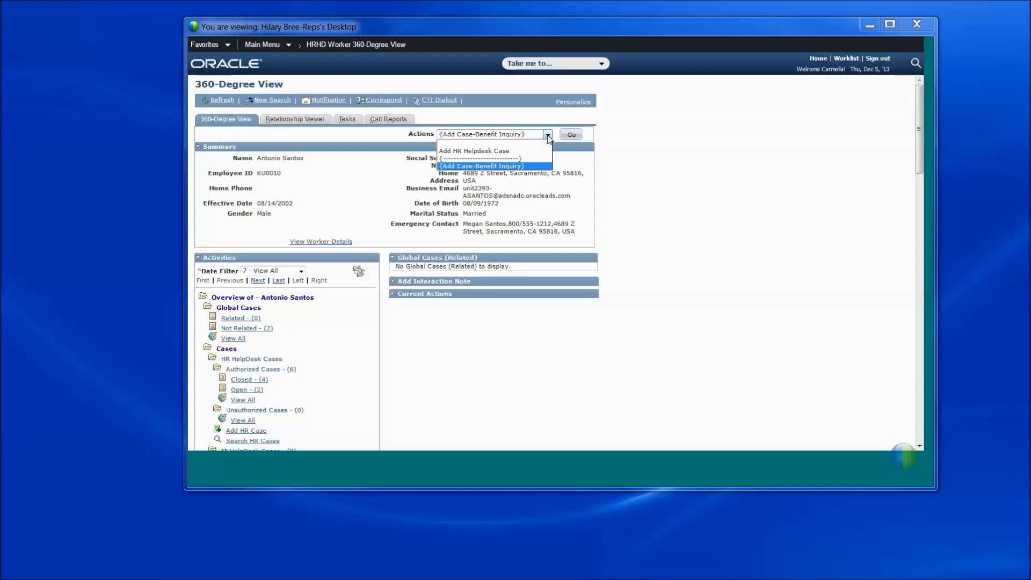
click(446, 151)
click(571, 134)
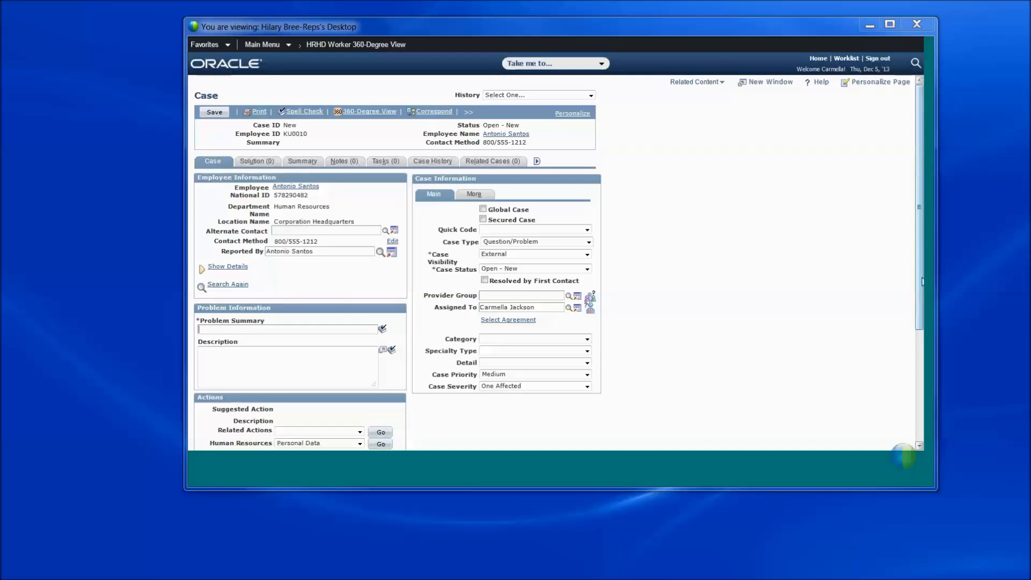
Step: Examine the new case's Problem Information section and the Human Resources options available under Actions
mouse_move(923, 282)
mouse_down()
mouse_move(922, 303)
mouse_move(923, 292)
mouse_up()
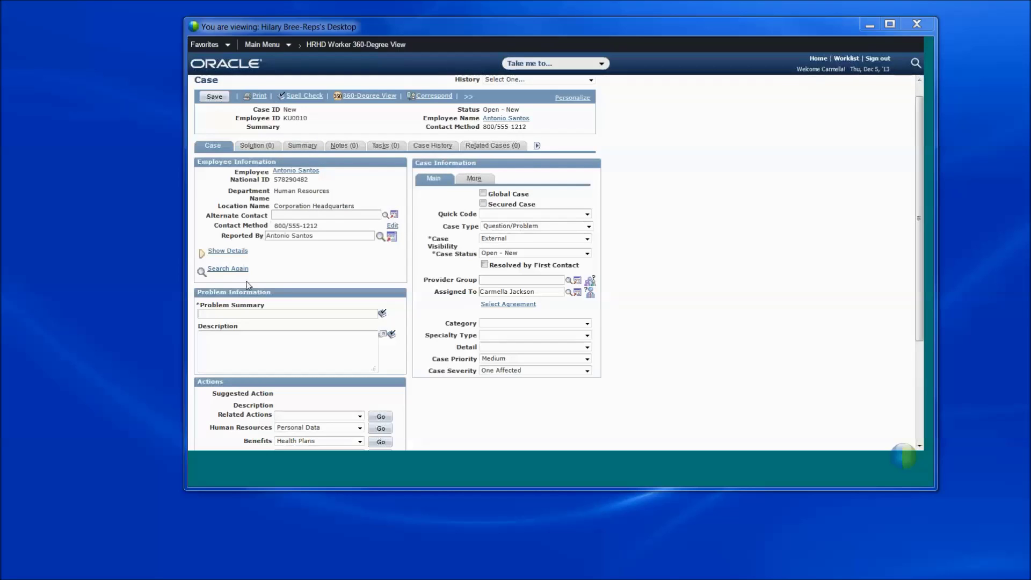
drag(279, 295, 208, 295)
click(215, 312)
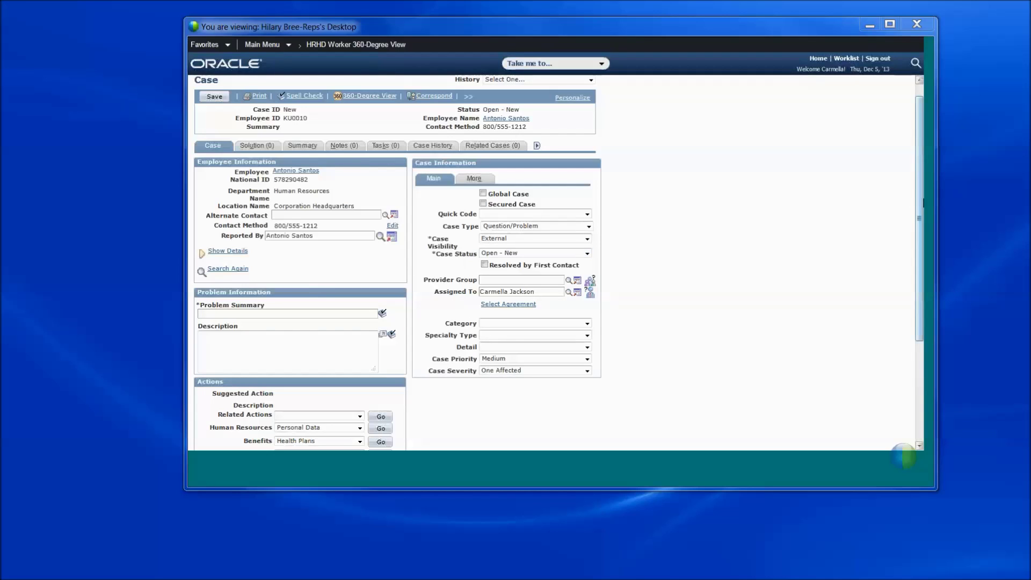
drag(919, 215, 918, 266)
click(351, 343)
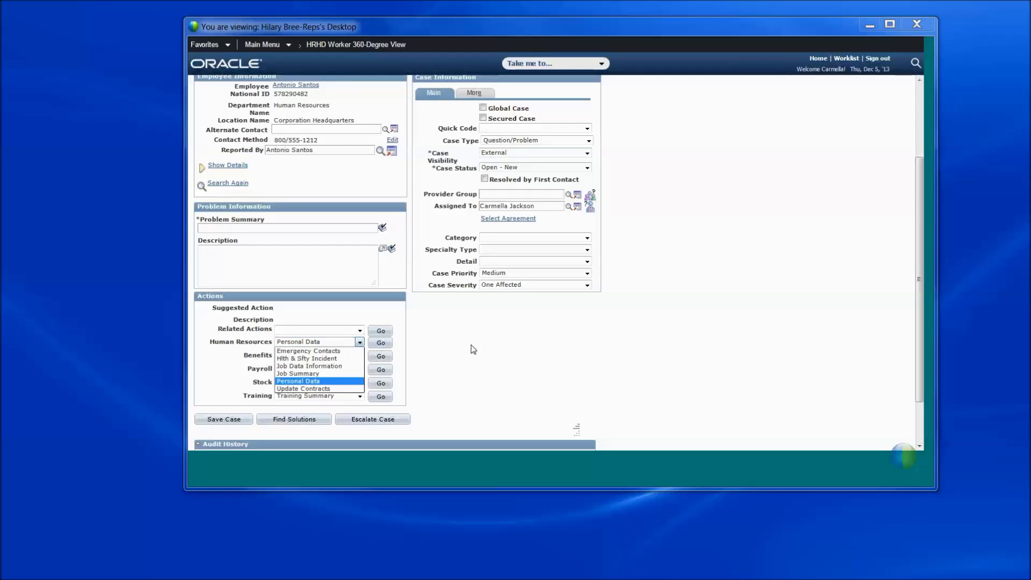
click(513, 361)
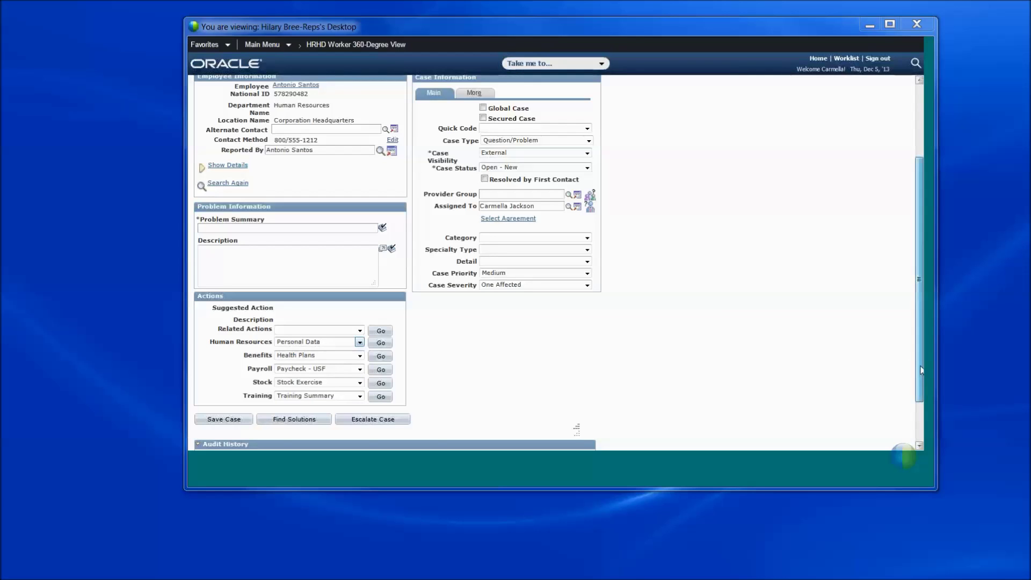
Step: Examine the new case's Case Information section, including the Case Visibility, Category, Specialty Type and Detail options
drag(919, 366, 921, 357)
scroll(923, 357, up, 3)
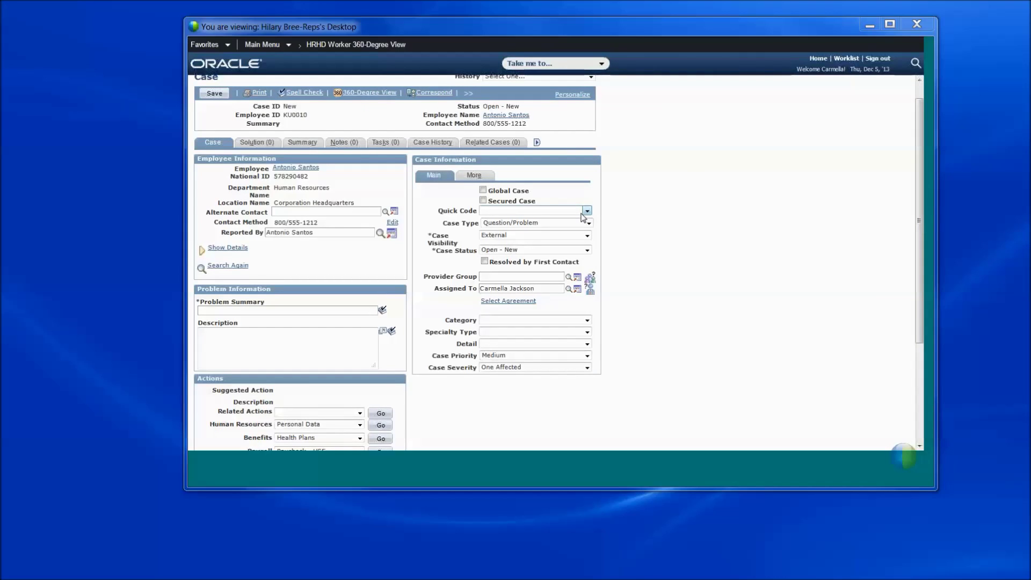
click(522, 243)
click(650, 239)
click(514, 322)
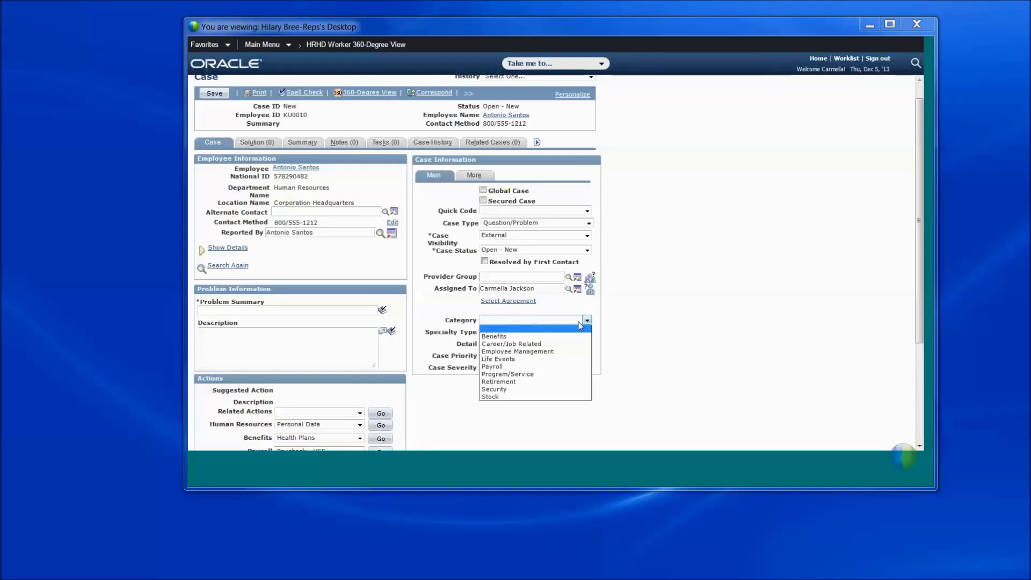
click(709, 334)
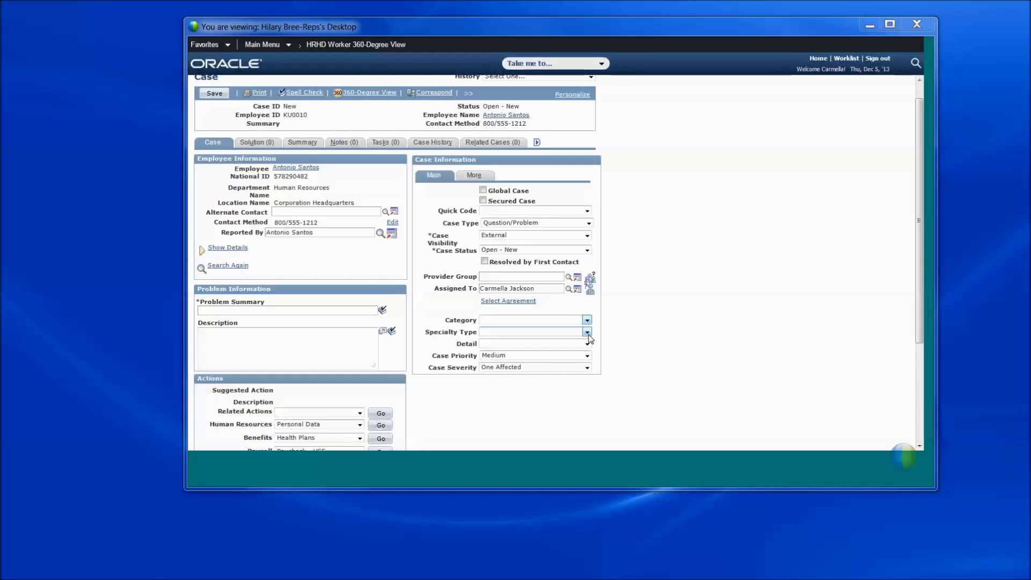
Step: Try the Annual Review Salary Changes quick code, replace it with Update Personal Info-PSFT, and save the case
click(586, 211)
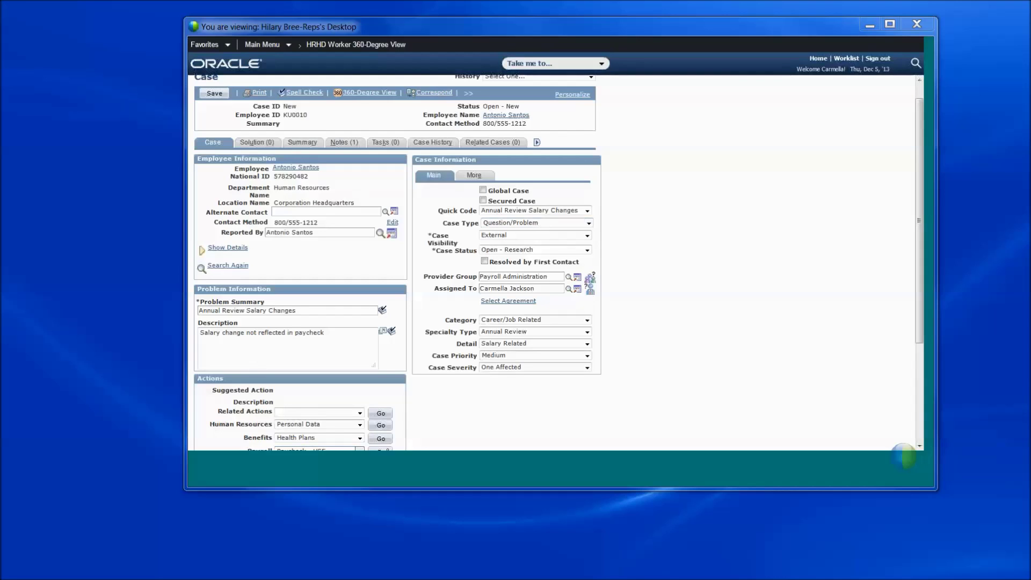
click(564, 211)
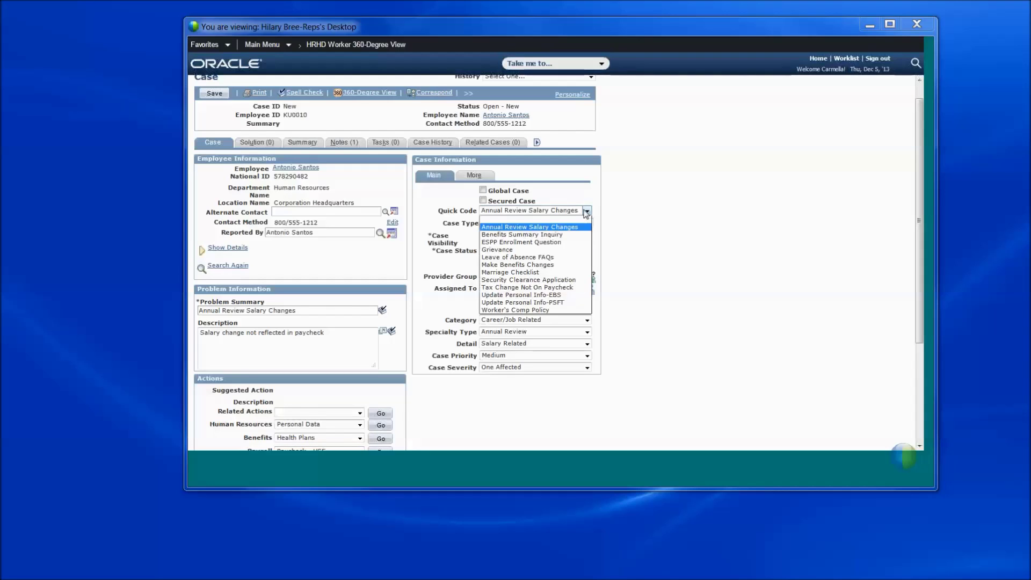
click(539, 304)
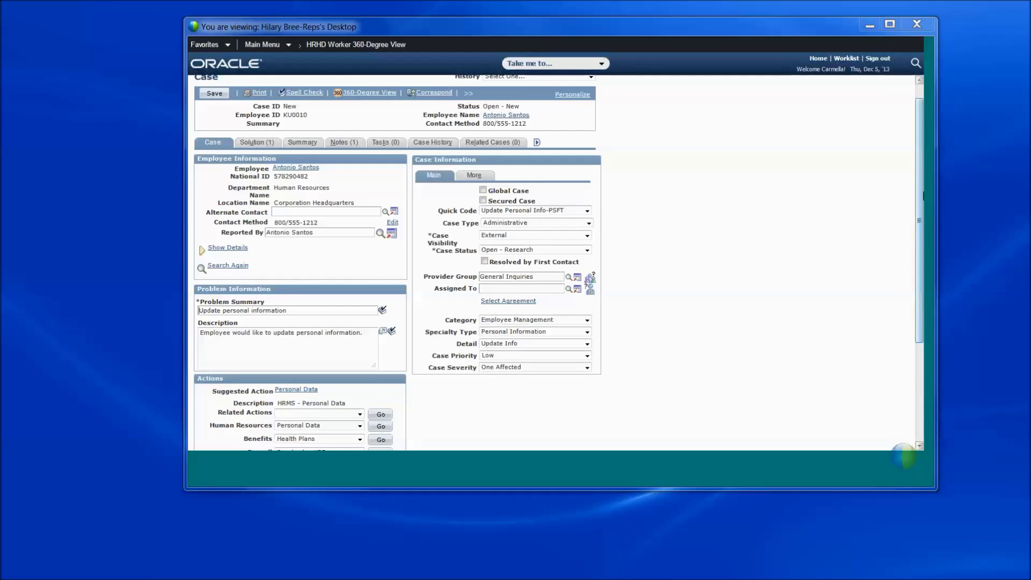
drag(923, 196, 922, 240)
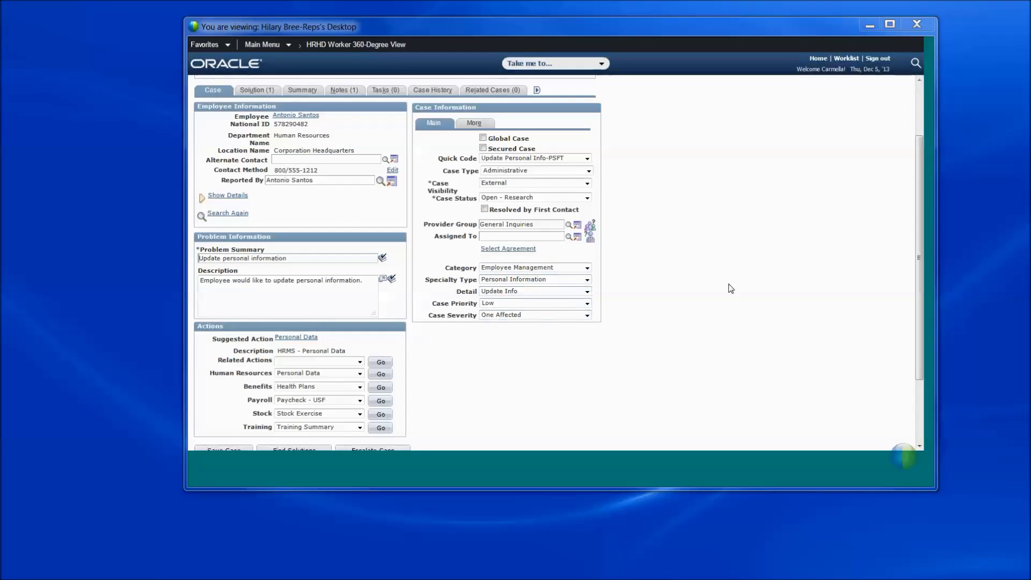
scroll(493, 397, down, 3)
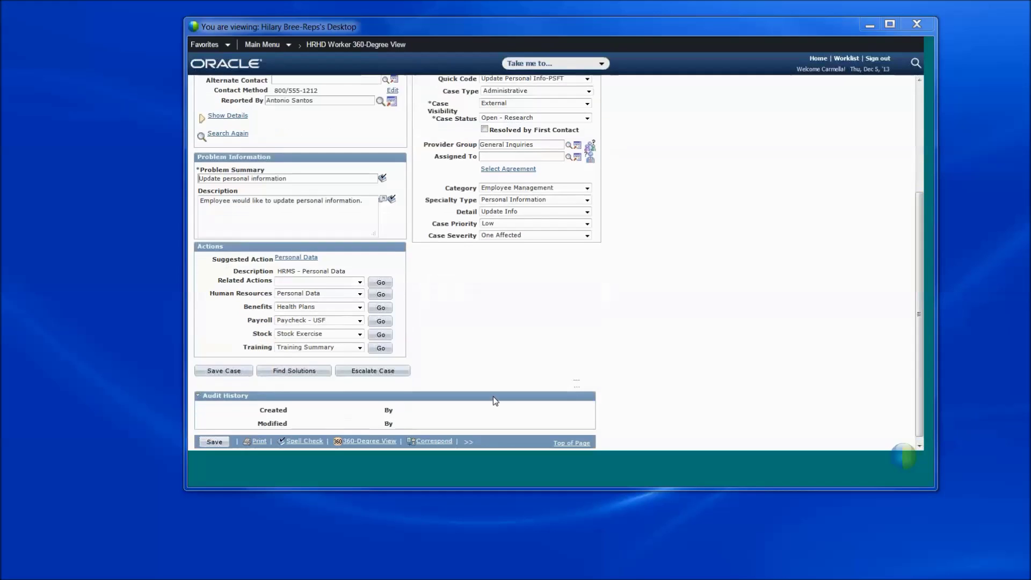
click(224, 370)
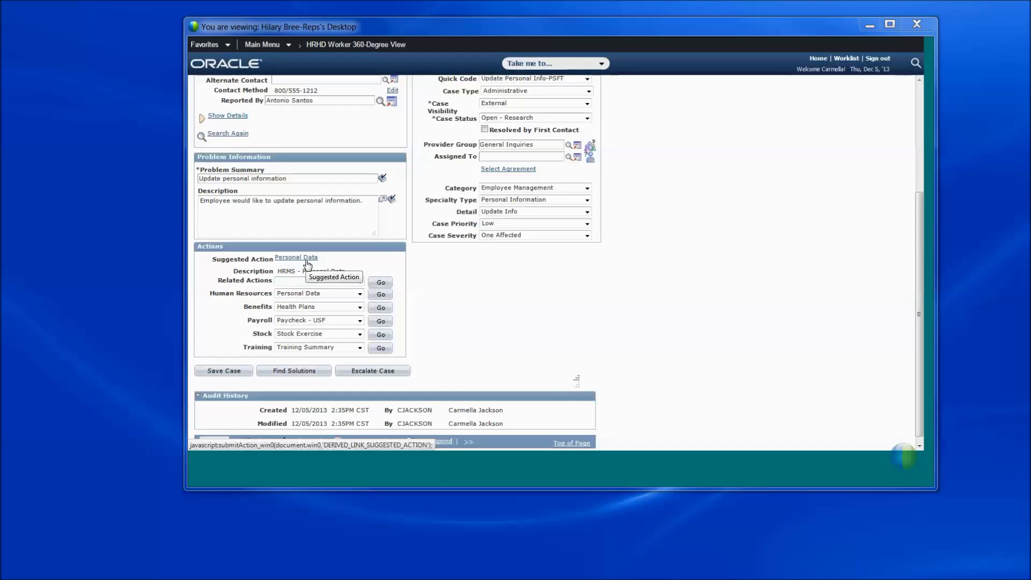
Step: Follow the case's suggested Personal Data action to review the worker's contact information, and close that page
click(307, 260)
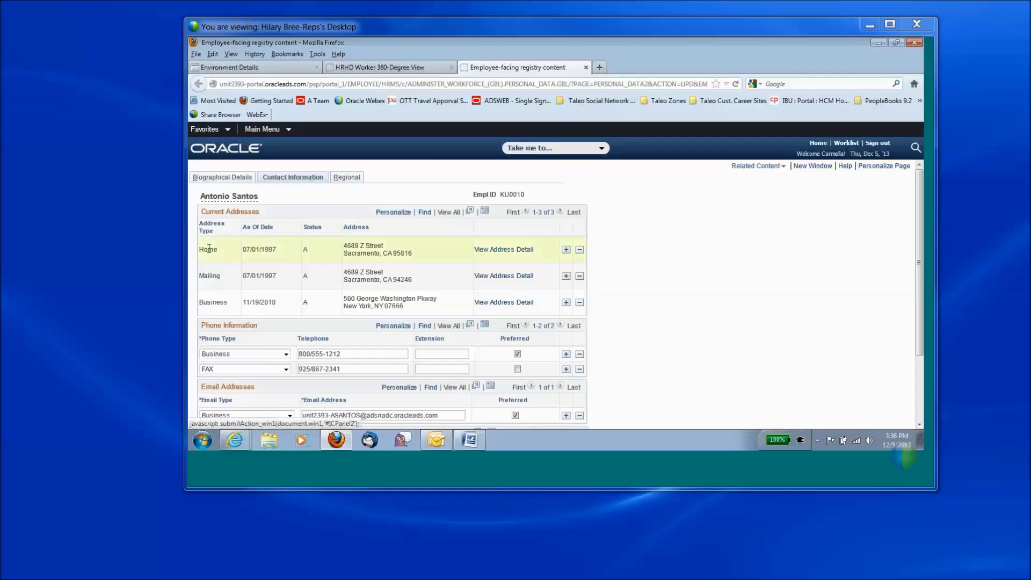
click(586, 68)
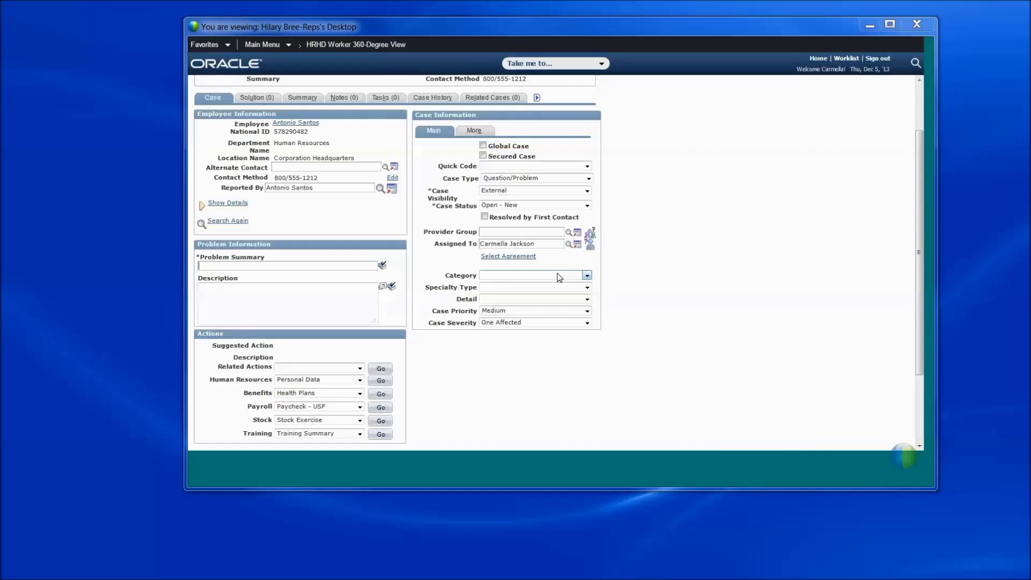
Step: Classify the new case with category Program/Service, specialty type Wellness/Health Prog and detail Workers Compensation
click(559, 277)
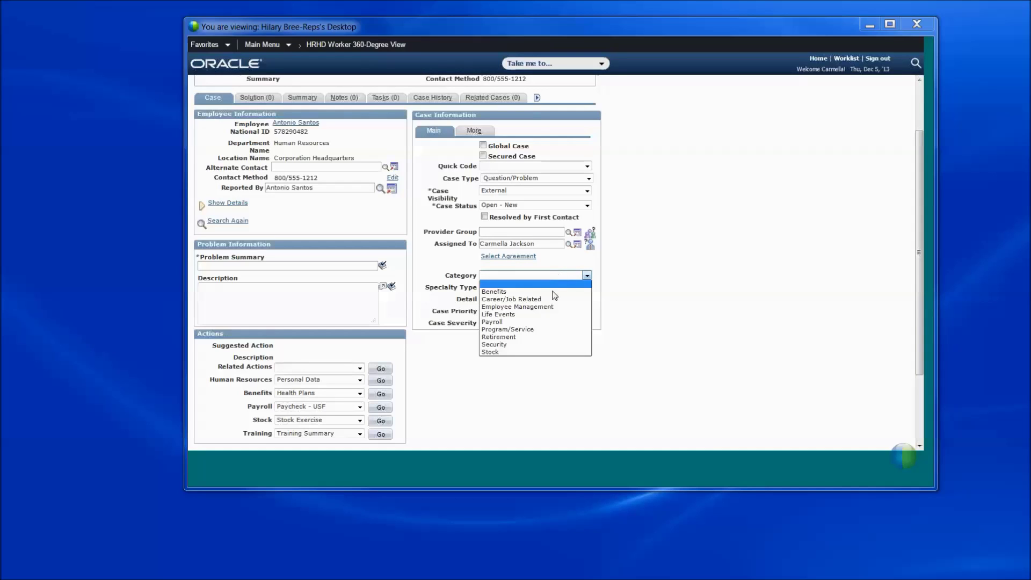
click(543, 330)
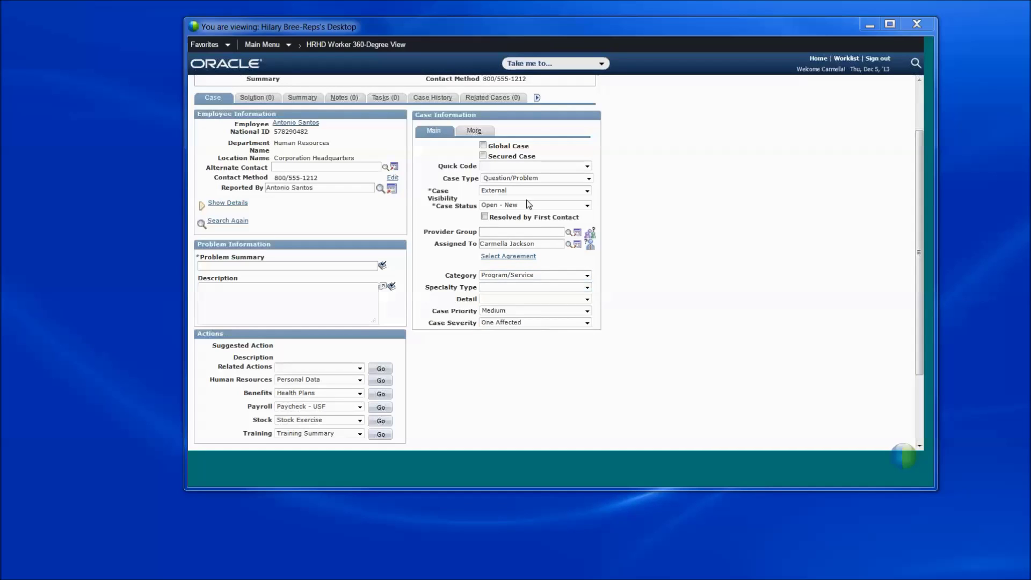
click(576, 288)
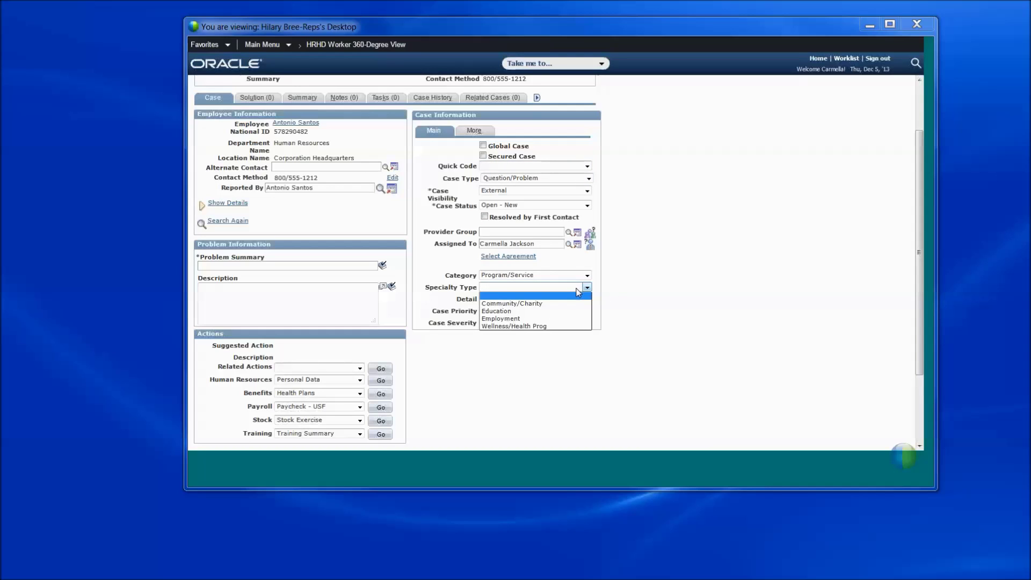
click(550, 327)
click(548, 299)
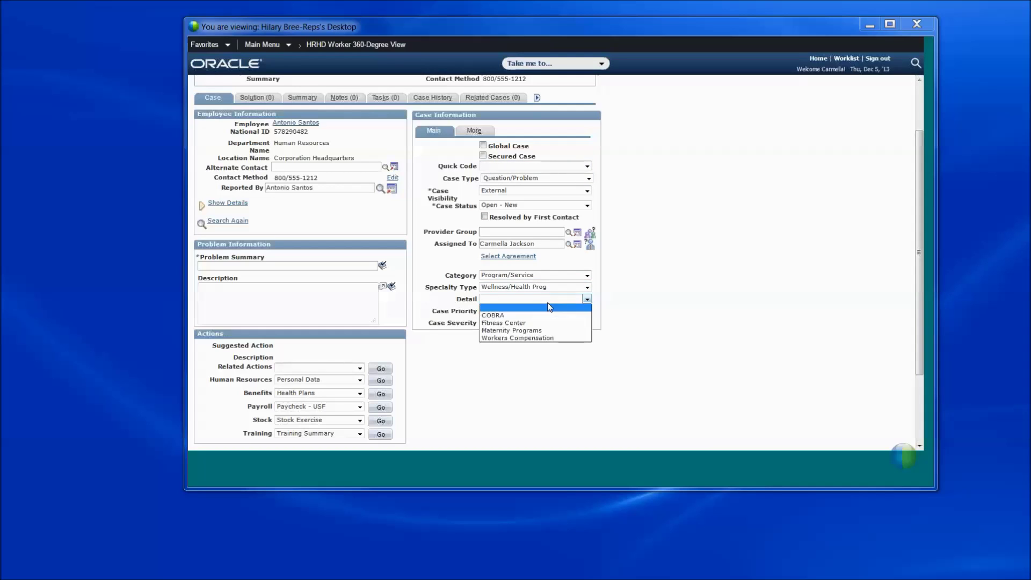
click(542, 339)
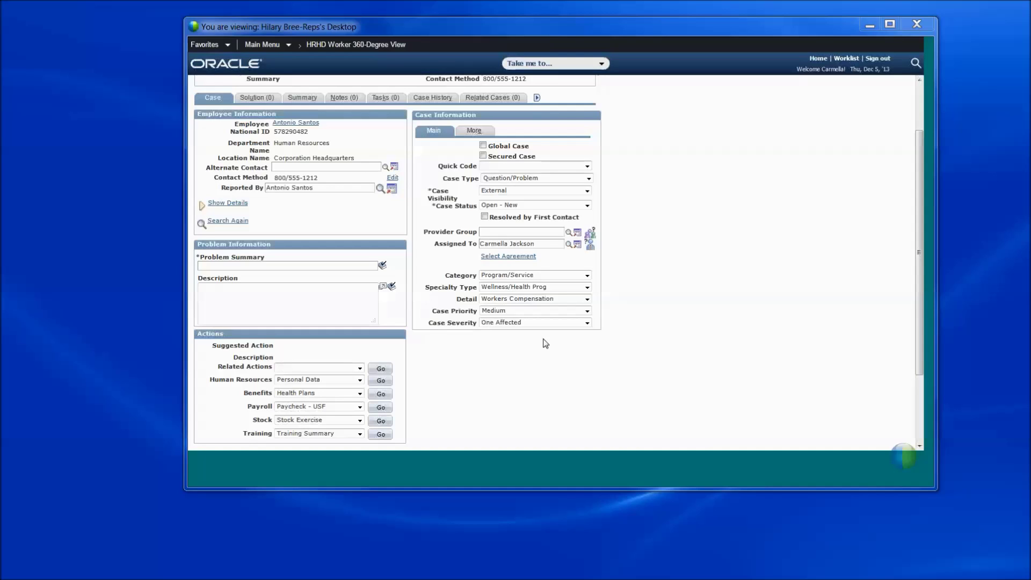
Step: Enter "workers Comp" as the problem summary and "Workers comp" as the description, and save the case
drag(917, 295, 916, 361)
click(215, 366)
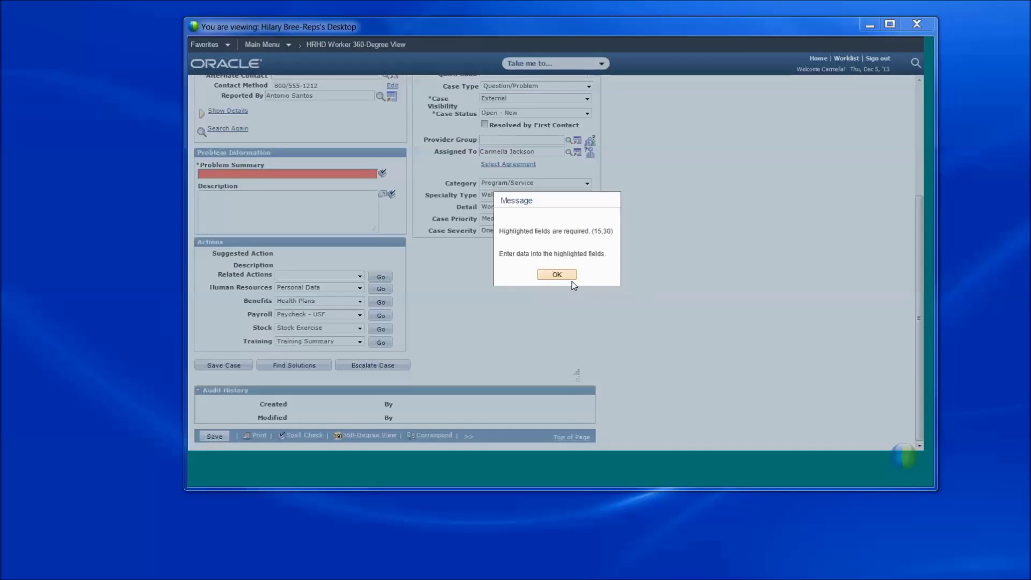
click(568, 279)
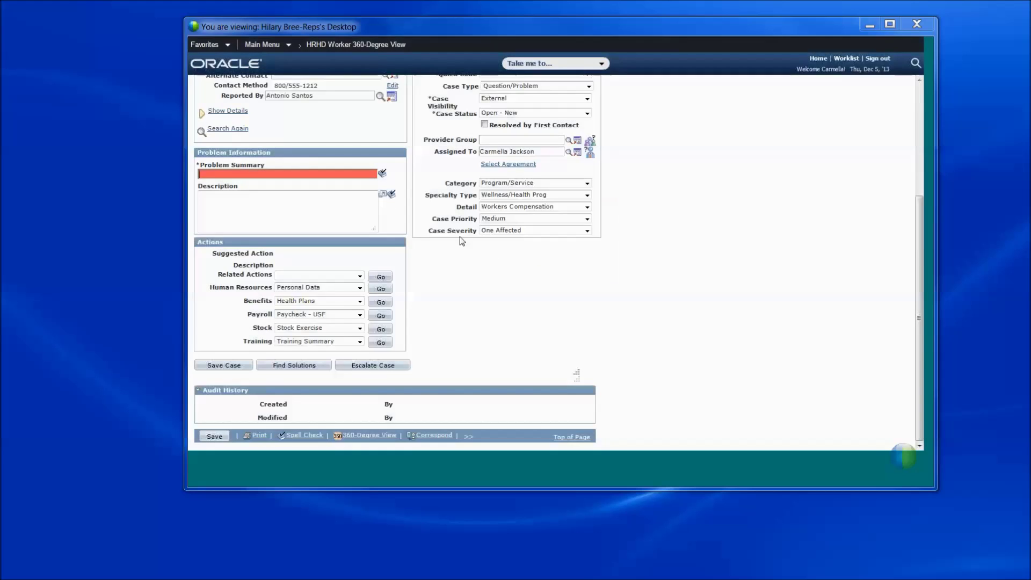
text(workers Como)
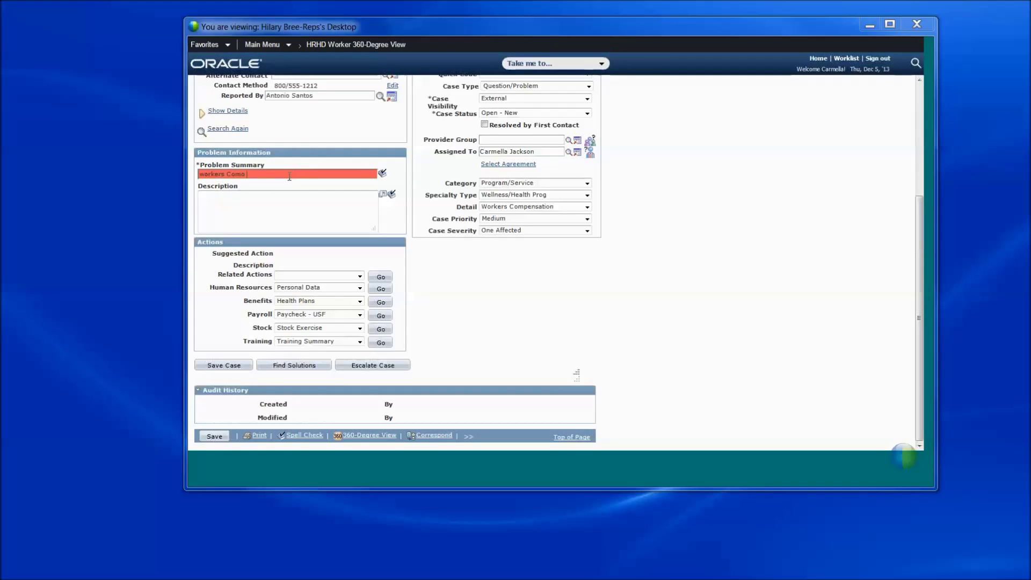
key(BackSpace)
text(p)
click(277, 203)
text(Worke)
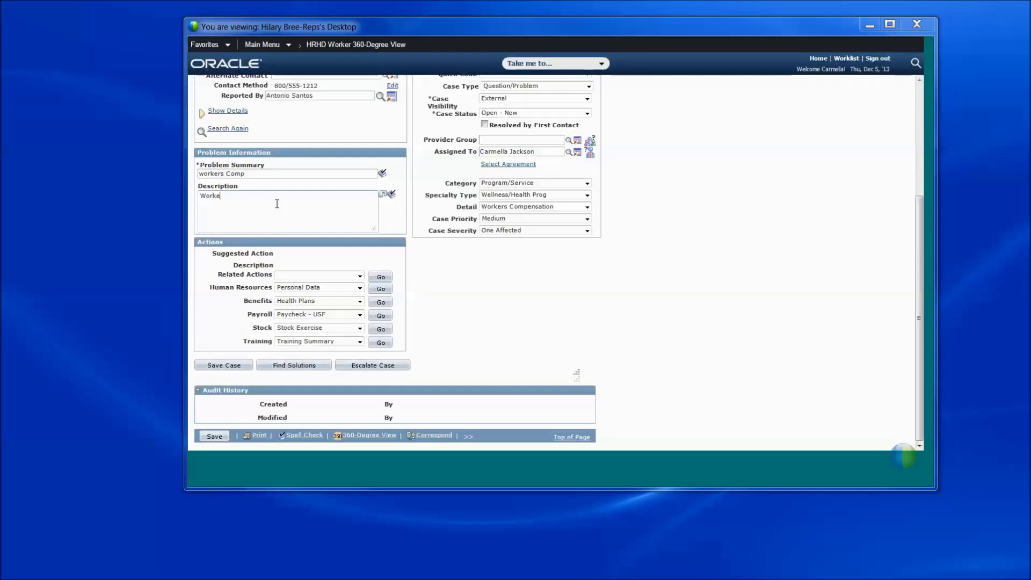
text(rs comp)
click(231, 367)
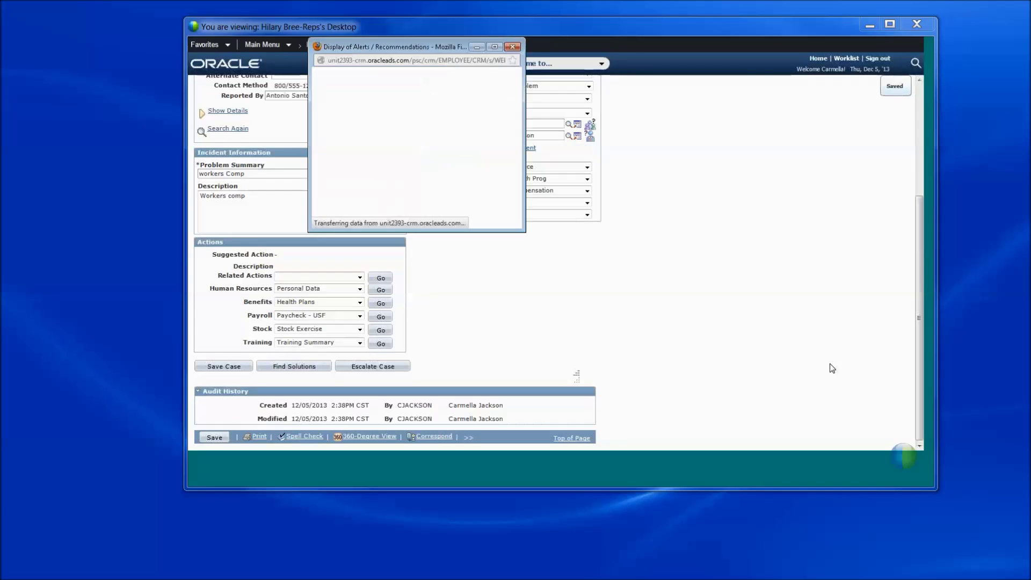
Step: Launch the recommended Workplace Injury Assessment script, dismiss the alerts window and read the script's first question
drag(340, 46, 660, 136)
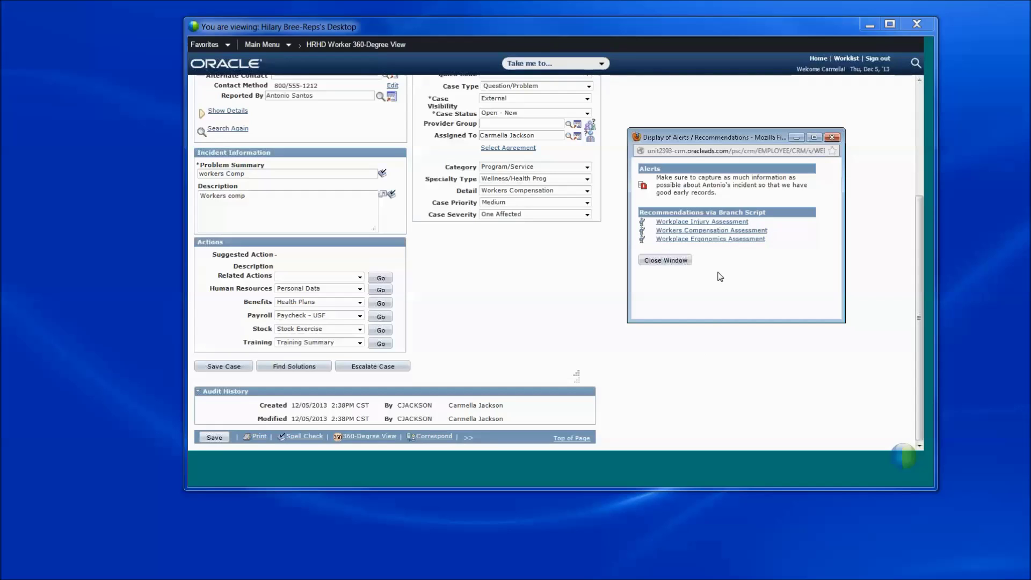
click(720, 224)
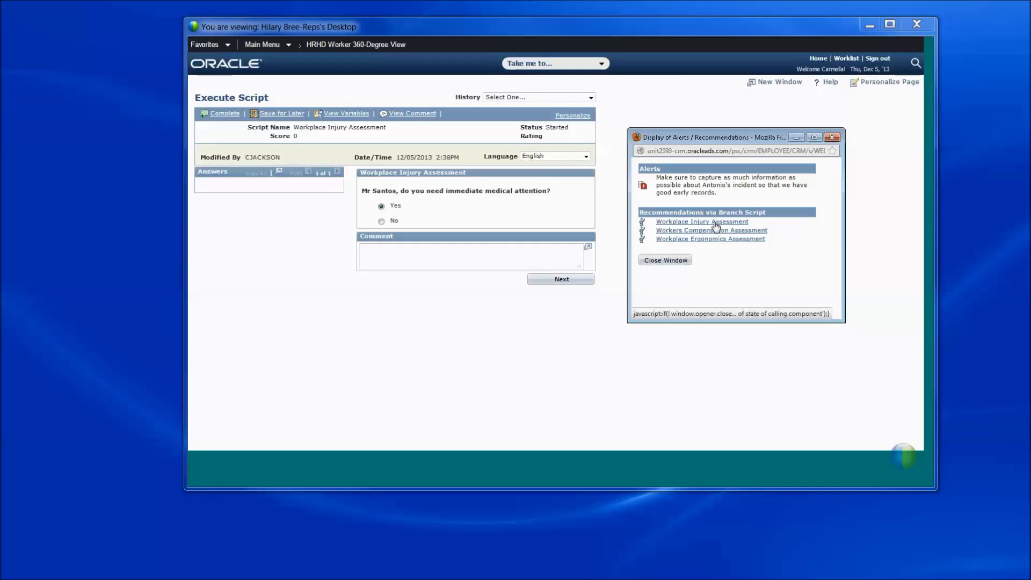
click(838, 142)
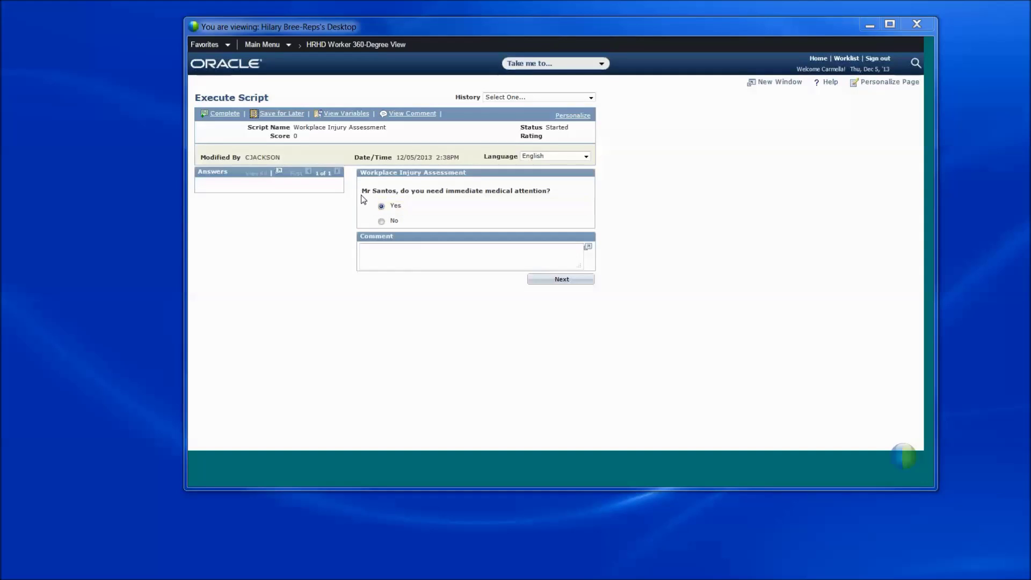
drag(364, 191, 563, 195)
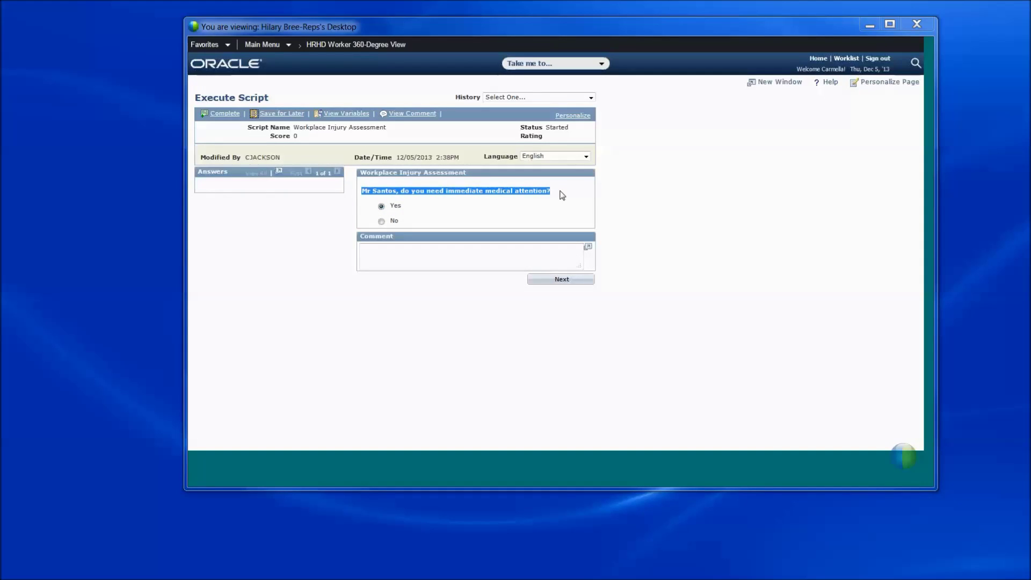
Step: Check the guidance the script gives for a Yes answer on immediate medical attention, and return to the question
click(490, 254)
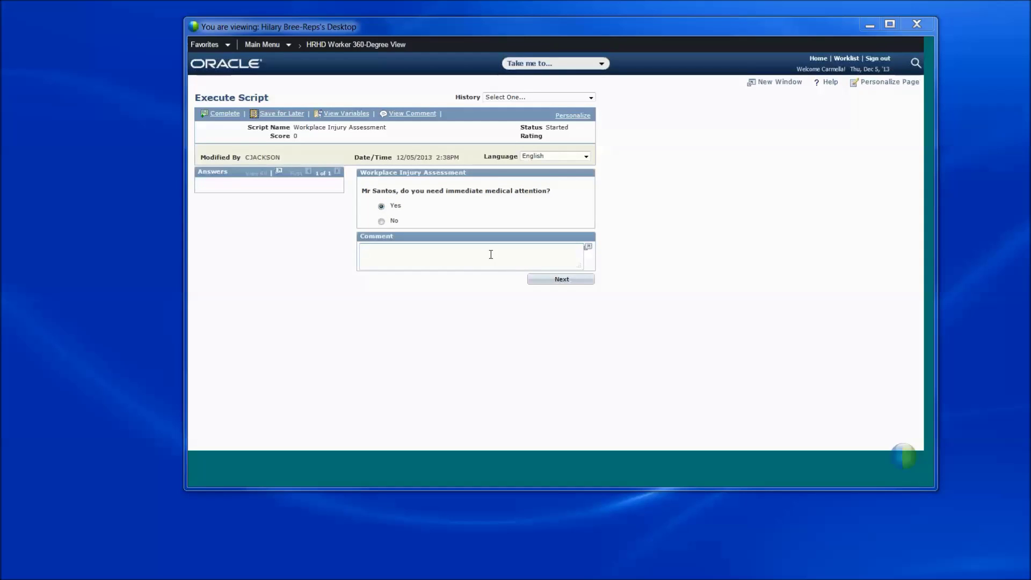
text(hh)
key(BackSpace)
key(BackSpace)
click(556, 278)
drag(364, 193, 444, 192)
click(449, 245)
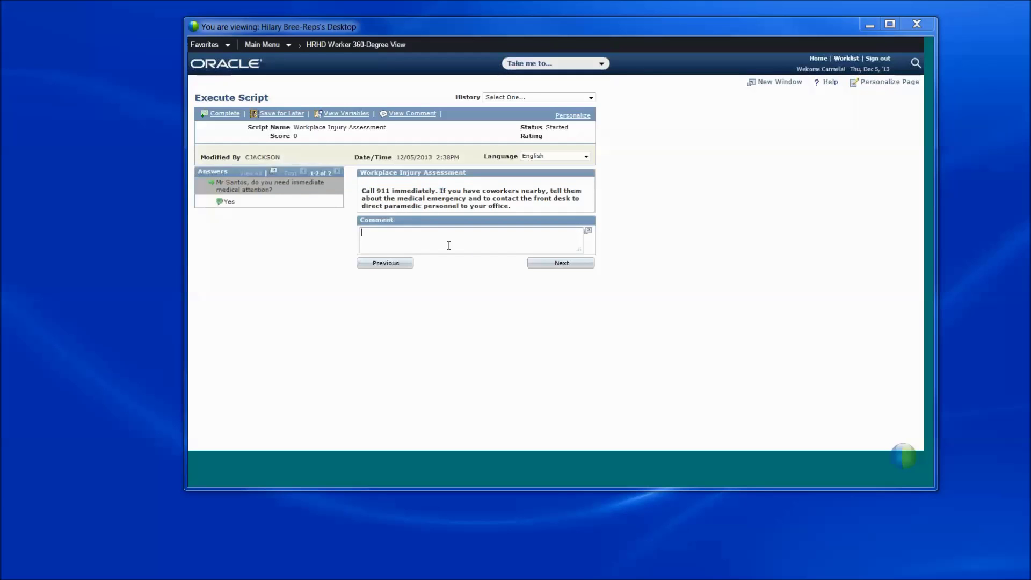
click(384, 264)
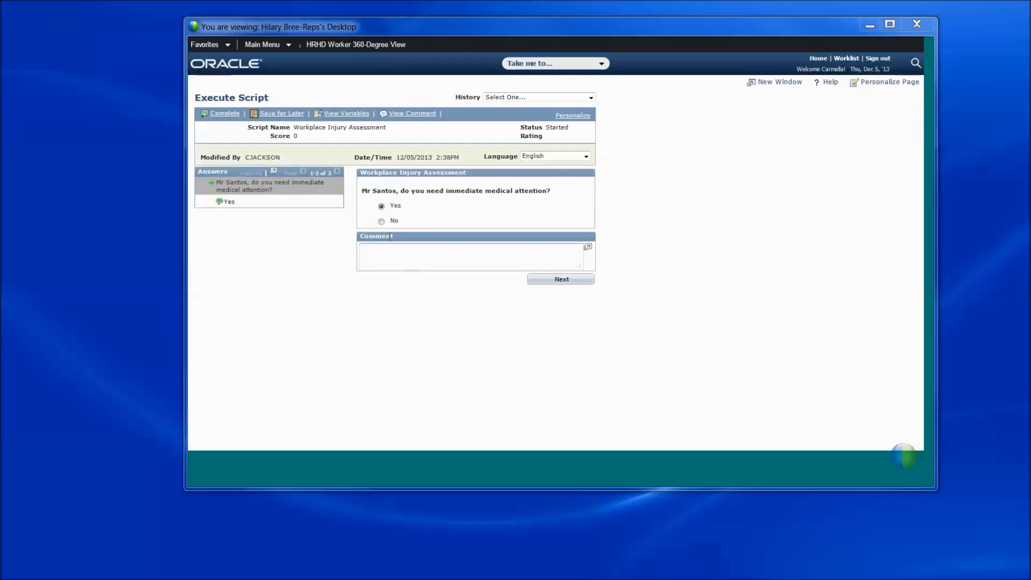
Step: Answer No to the immediate medical attention question, review the injury incident questions and save the script for later
click(382, 221)
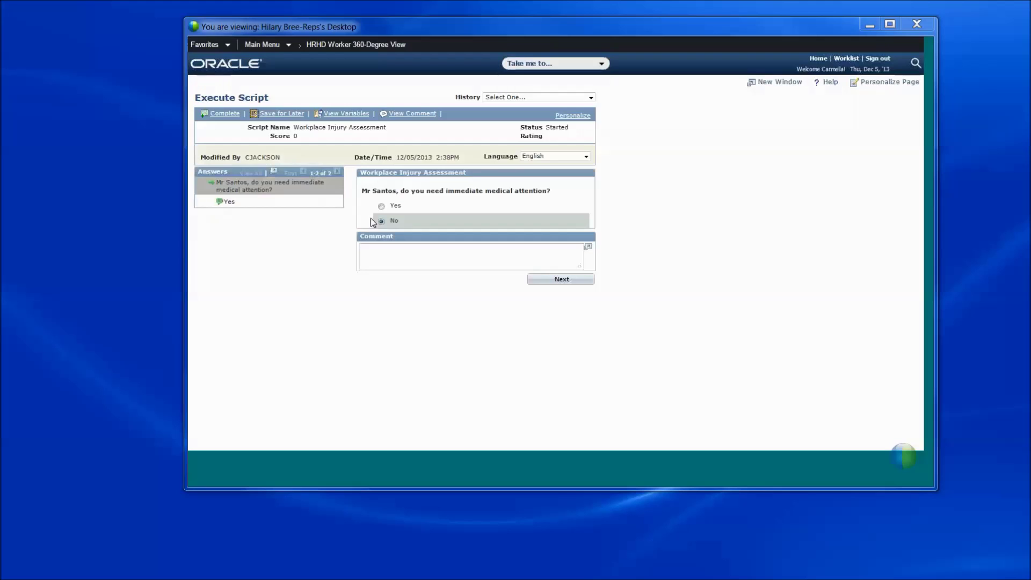
click(570, 283)
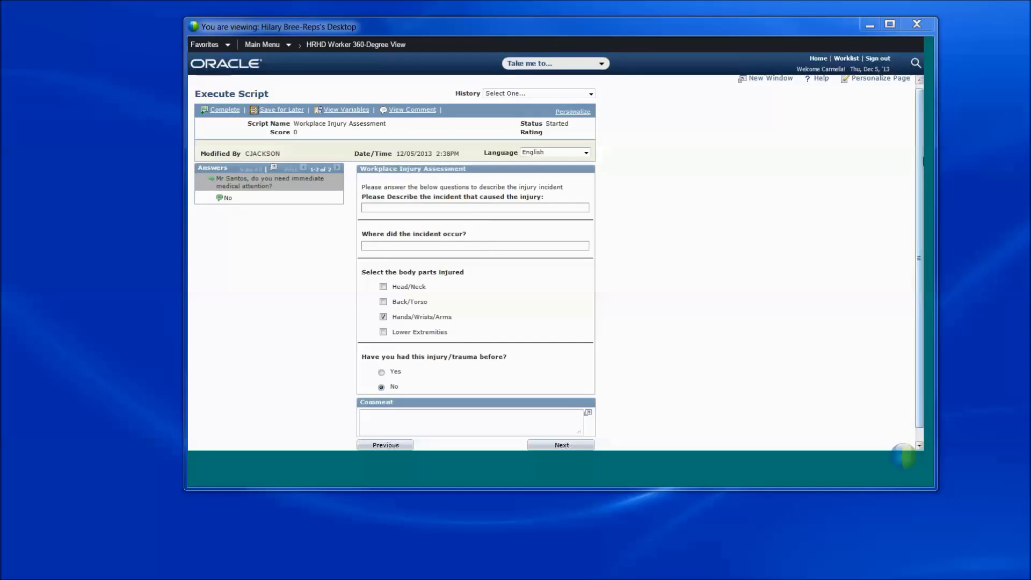
scroll(913, 140, down, 1)
scroll(914, 140, up, 2)
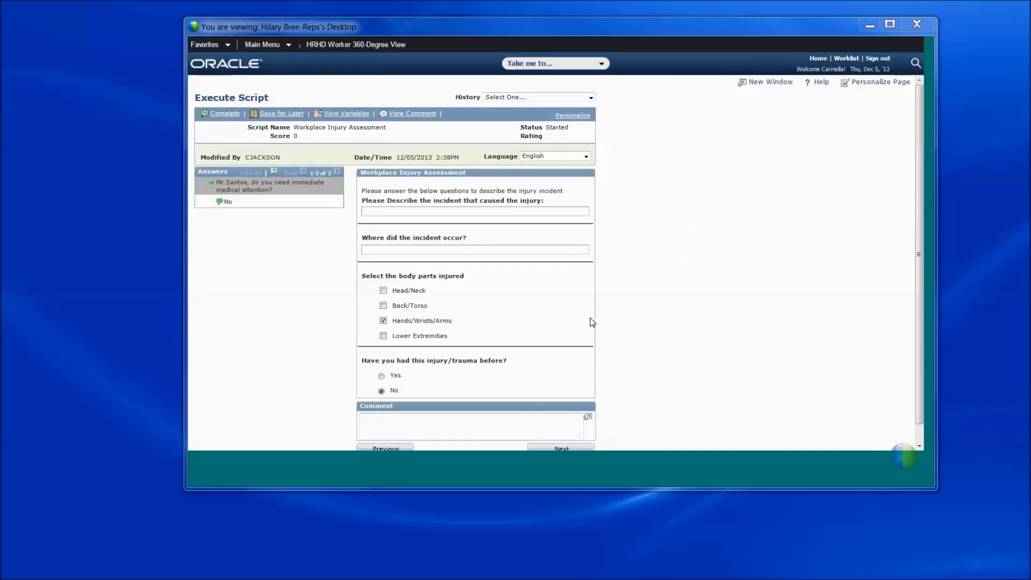
click(279, 115)
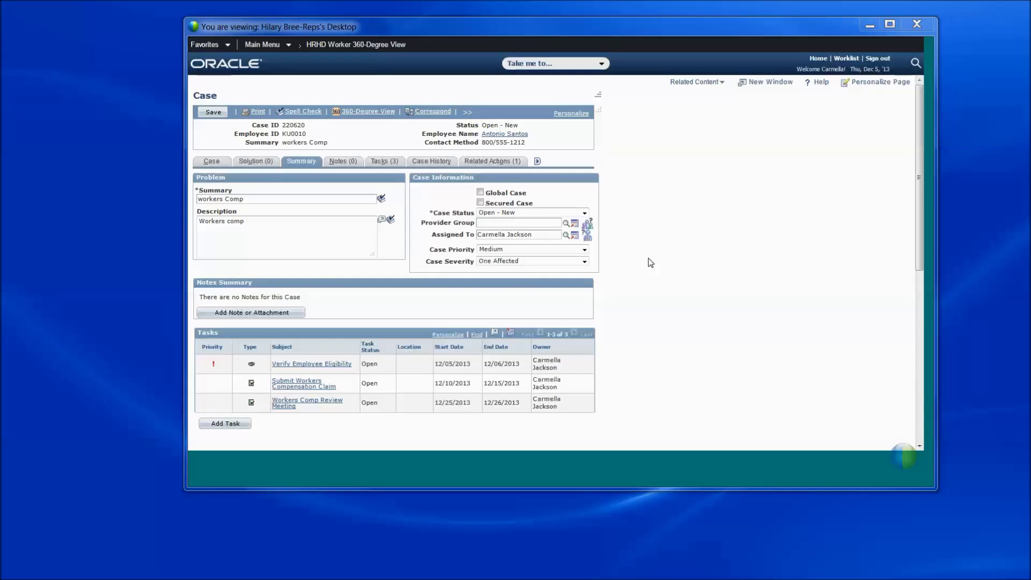
Step: Review the case's task list and examine the subject and details of the Verify Employee Eligibility task
click(382, 162)
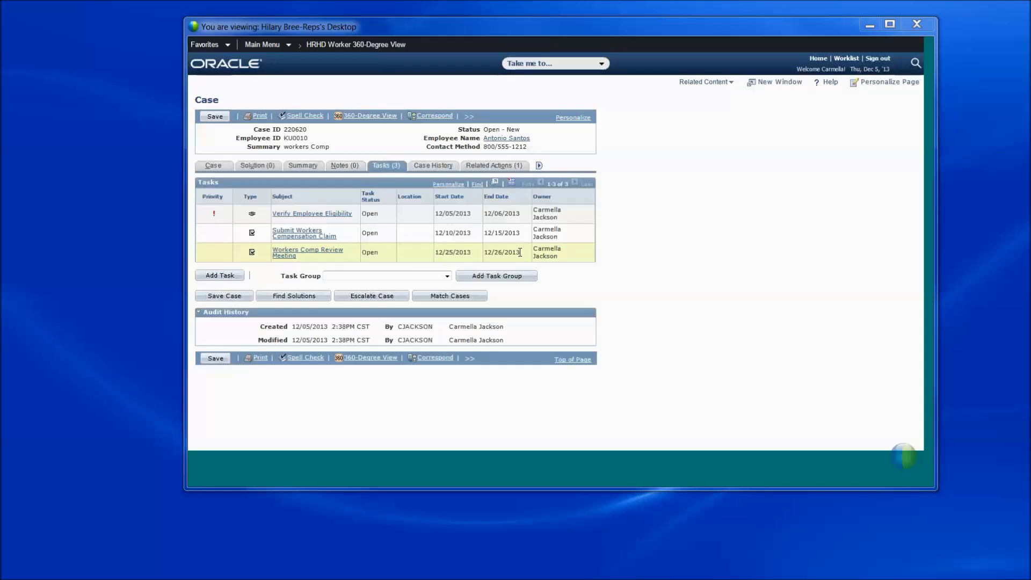
click(365, 209)
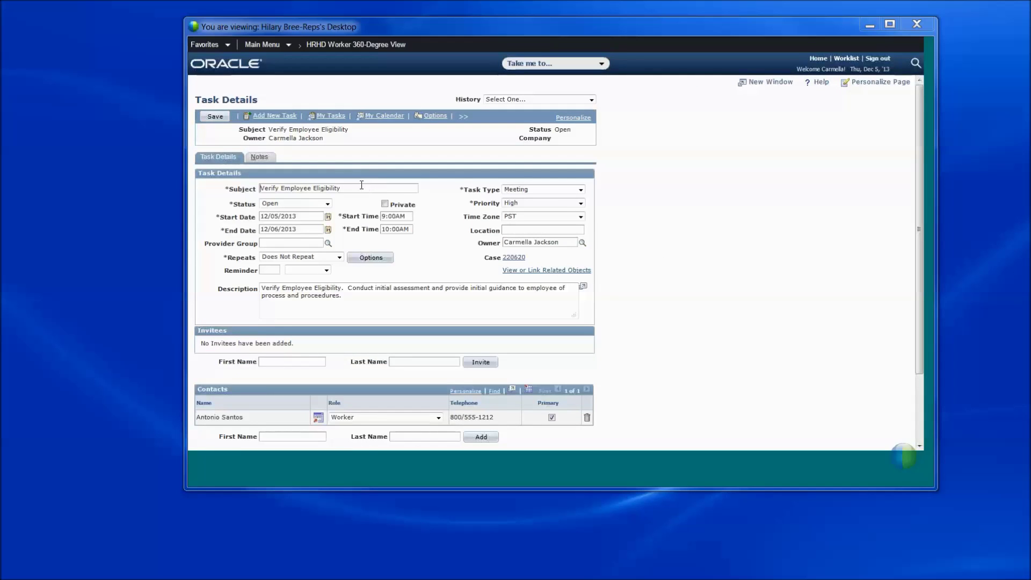
click(343, 189)
drag(343, 188, 254, 188)
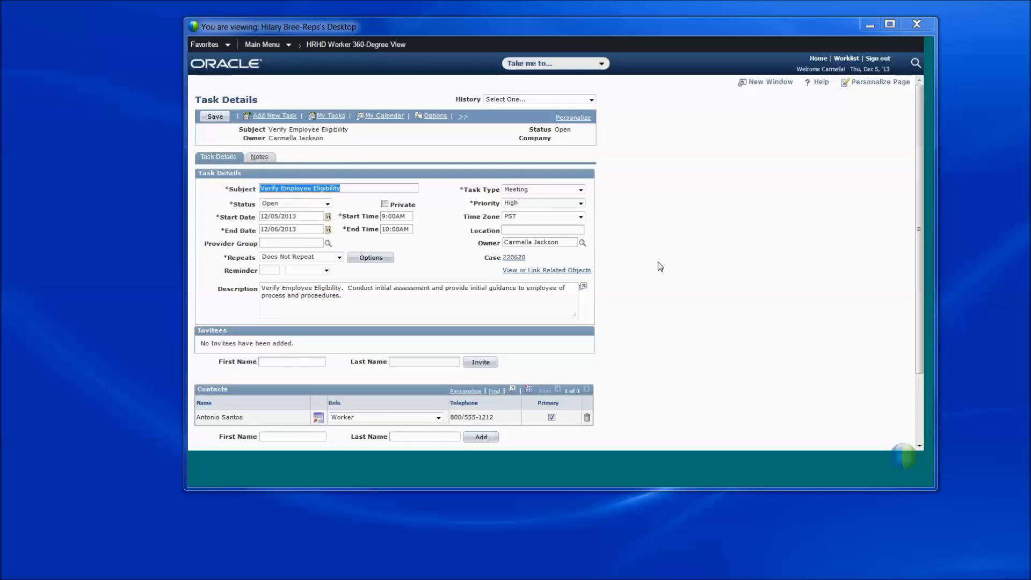
Step: Check the available task types and reminder units for the Verify Employee Eligibility task, along with its invitee fields
click(580, 190)
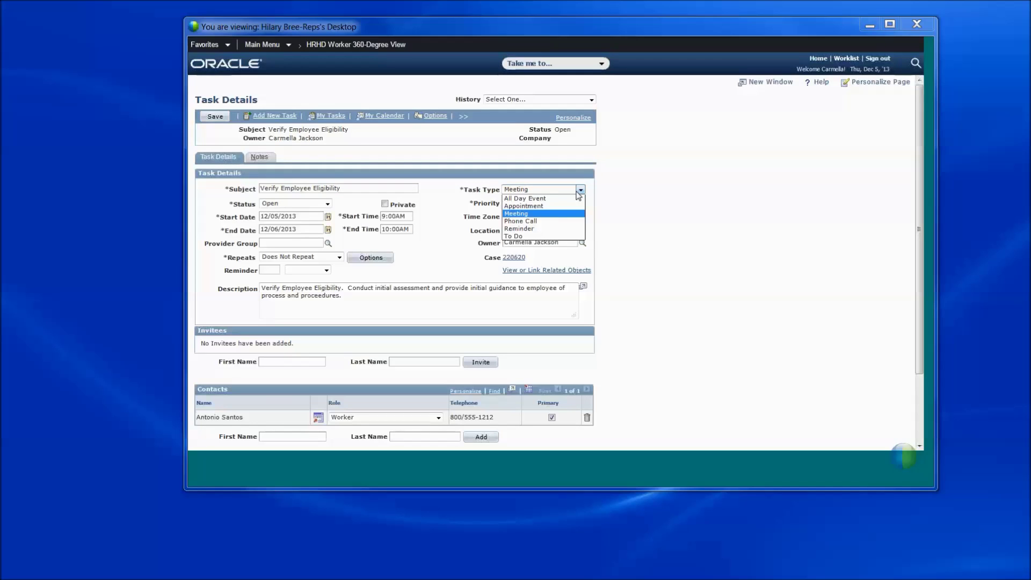
click(613, 228)
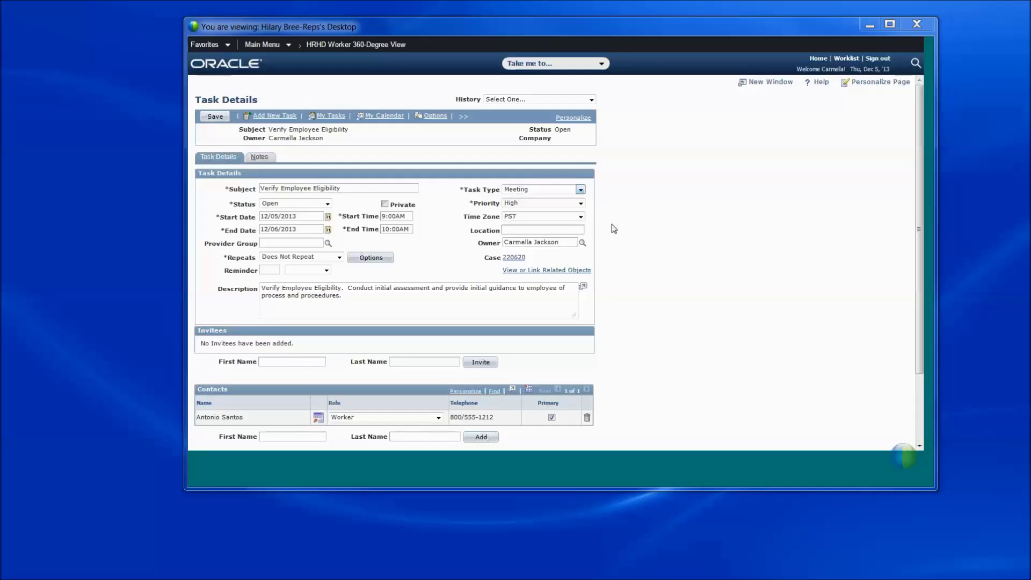
click(323, 271)
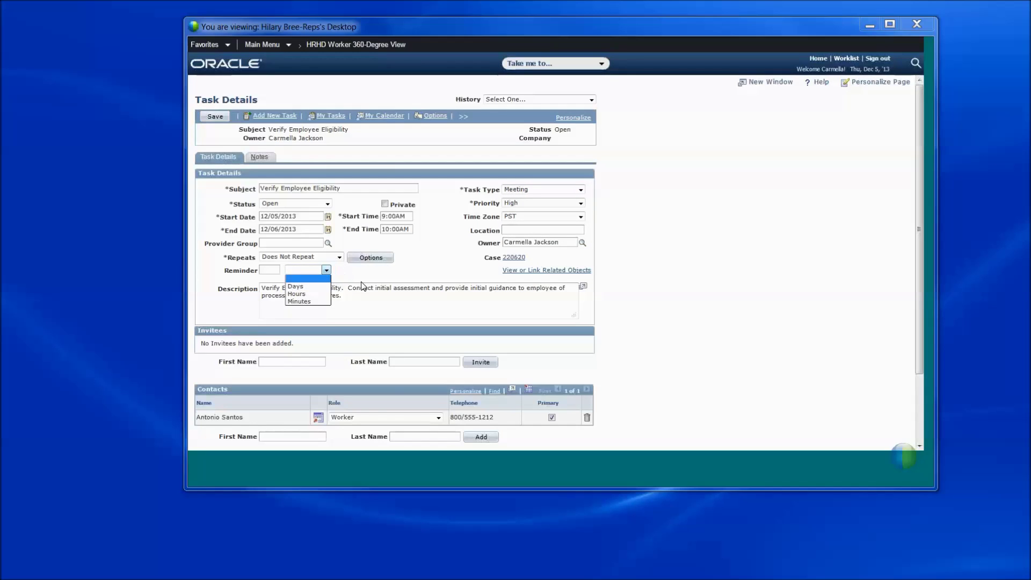
click(365, 323)
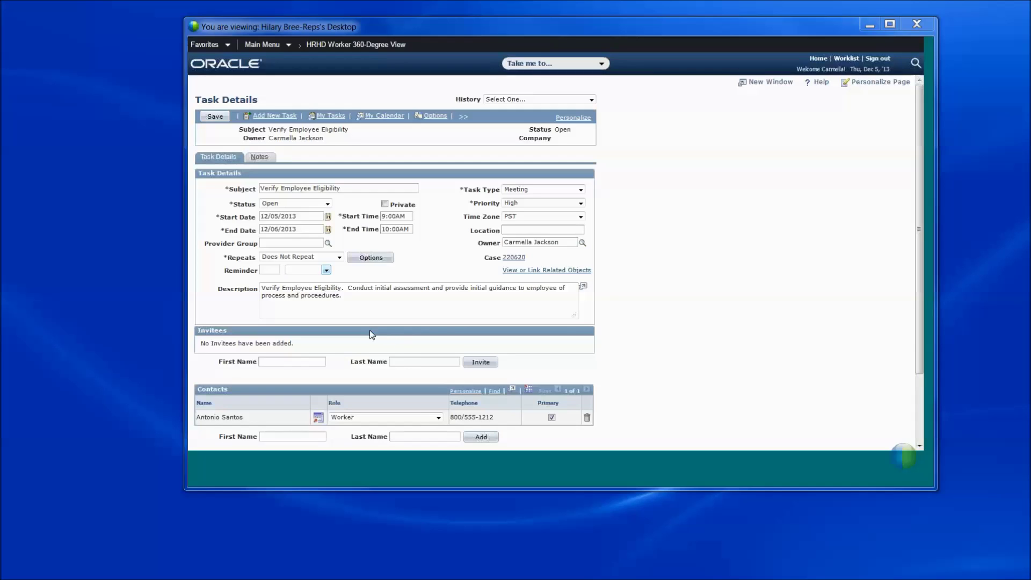
click(411, 360)
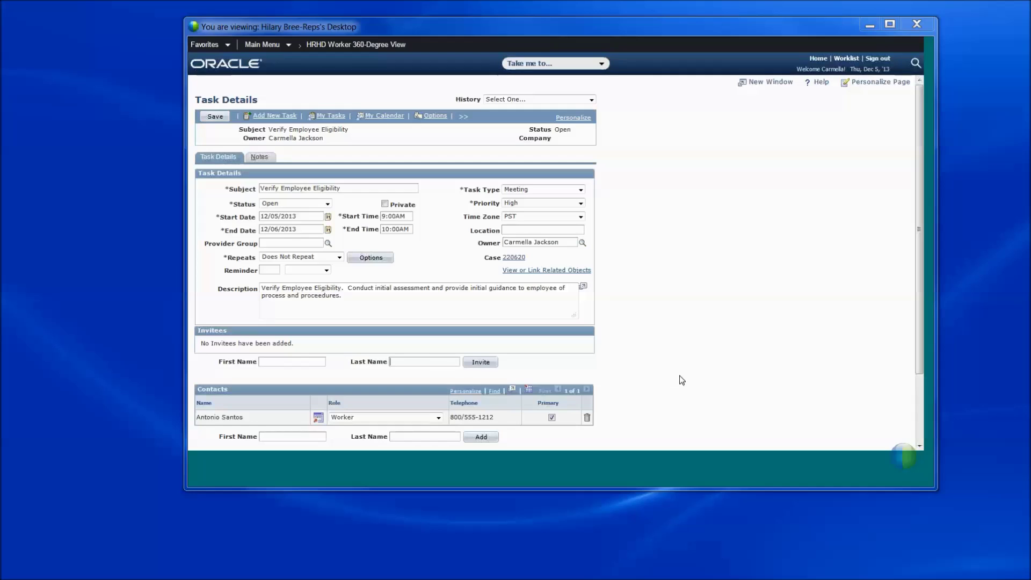
Step: Return to the case through the page history, search its solutions for "hmo" and look through the results
click(532, 100)
click(525, 110)
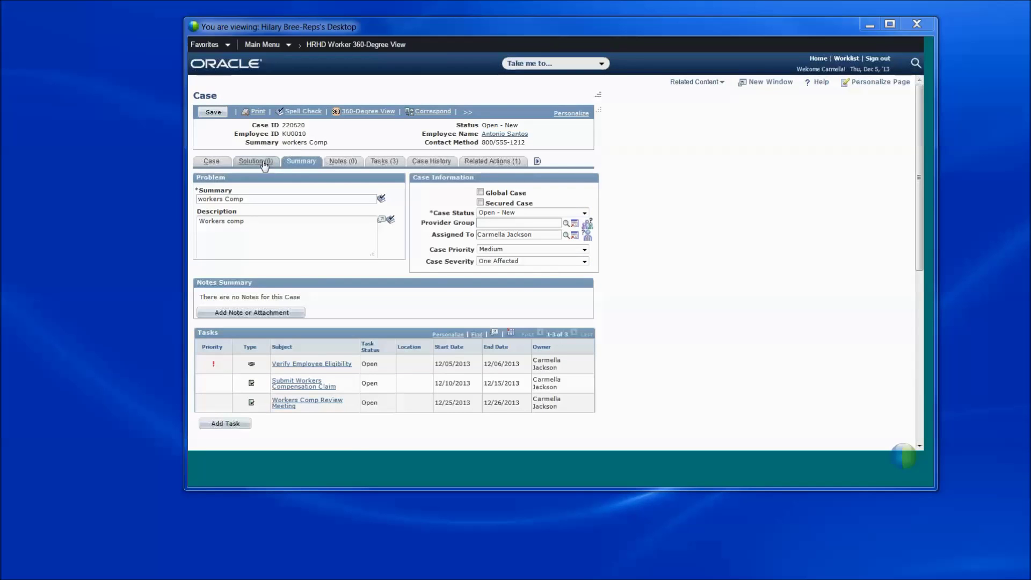
click(263, 162)
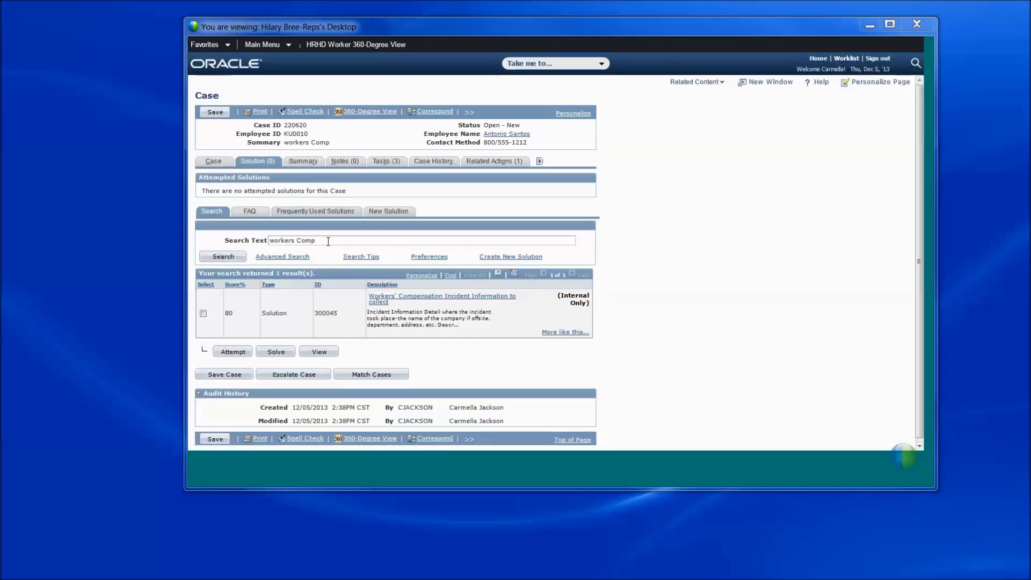
drag(323, 240, 268, 241)
text(hmo)
click(223, 257)
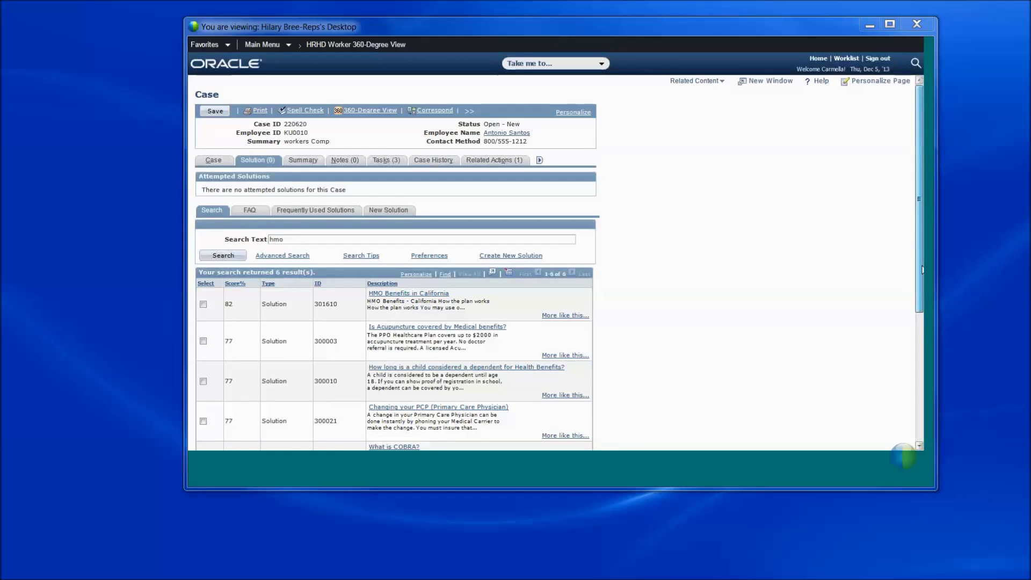
scroll(843, 287, down, 3)
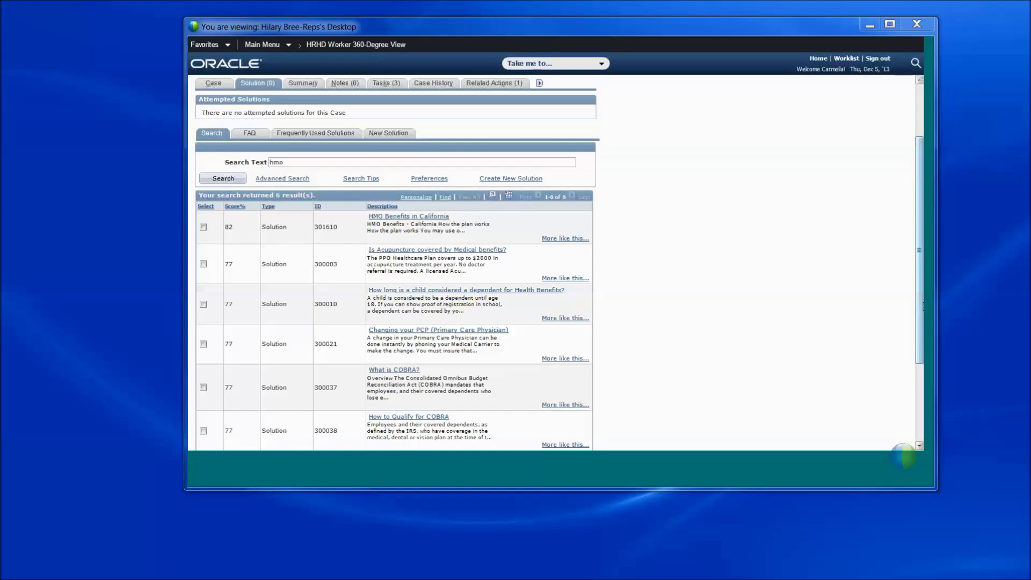
scroll(890, 228, up, 3)
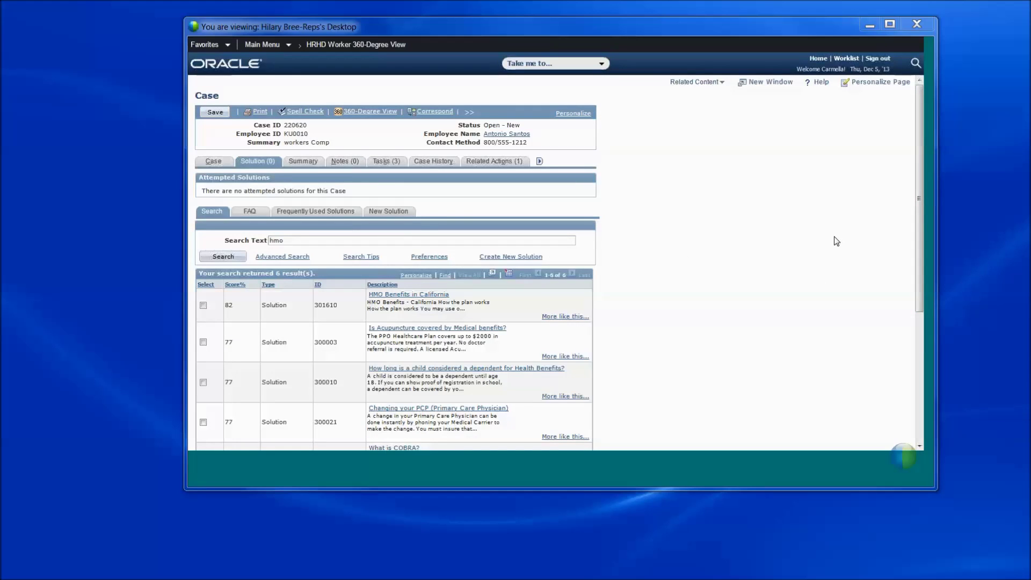
Step: Switch to Internet Explorer and sign in to PeopleSoft Enterprise with the prefilled credentials
key(F11)
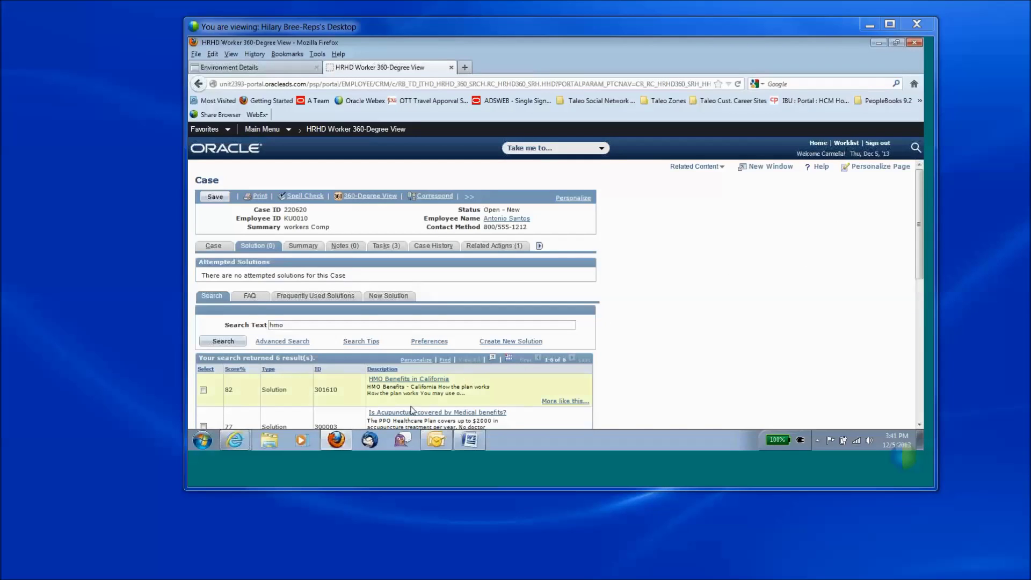
mouse_move(441, 446)
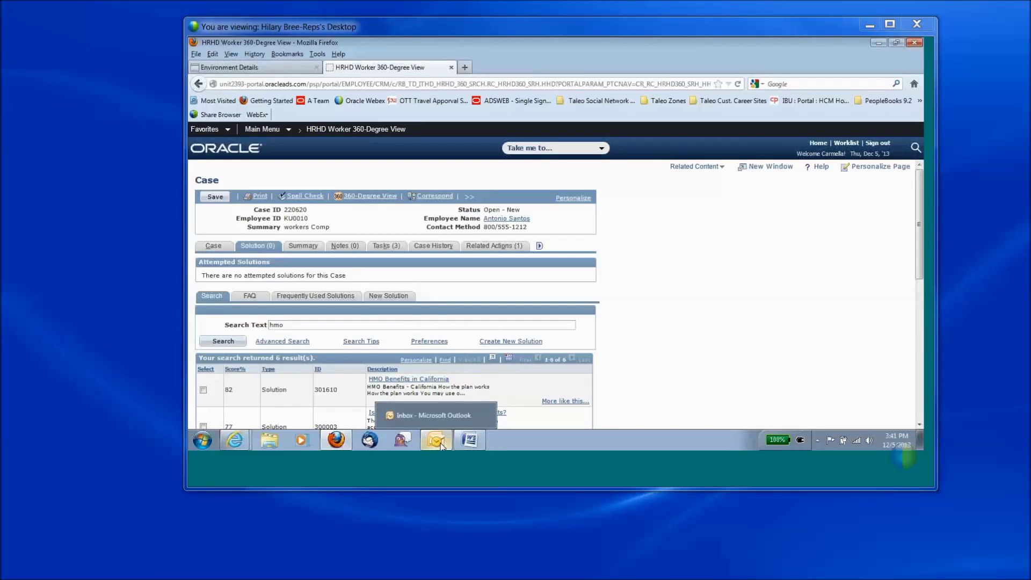
click(235, 444)
click(235, 443)
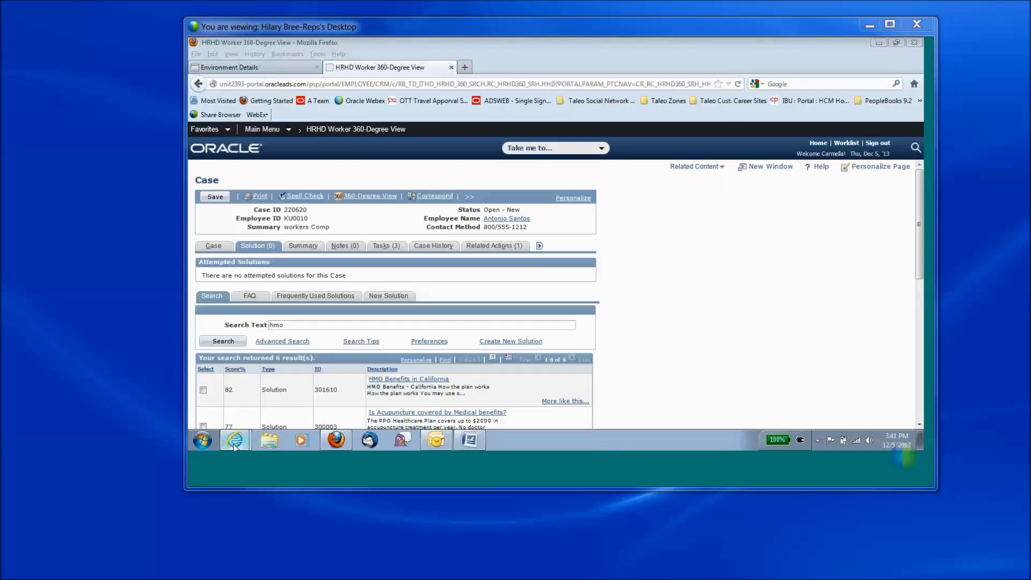
click(235, 443)
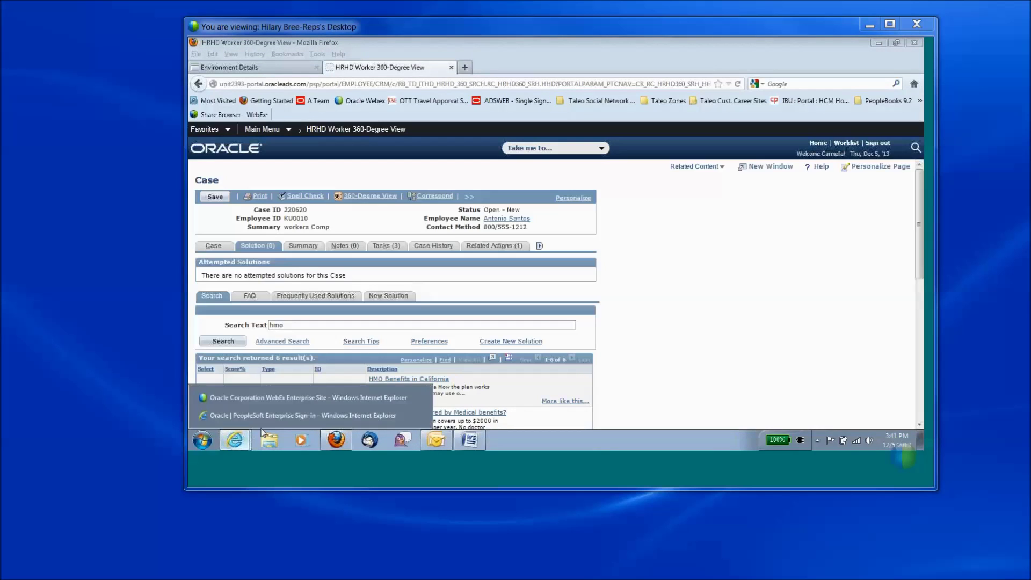
click(340, 396)
click(234, 442)
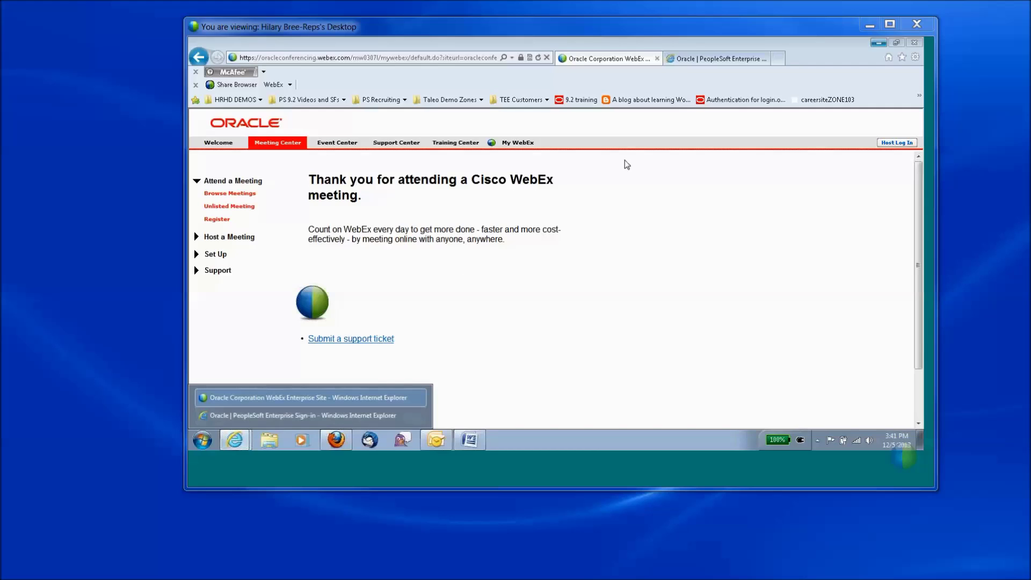
click(745, 61)
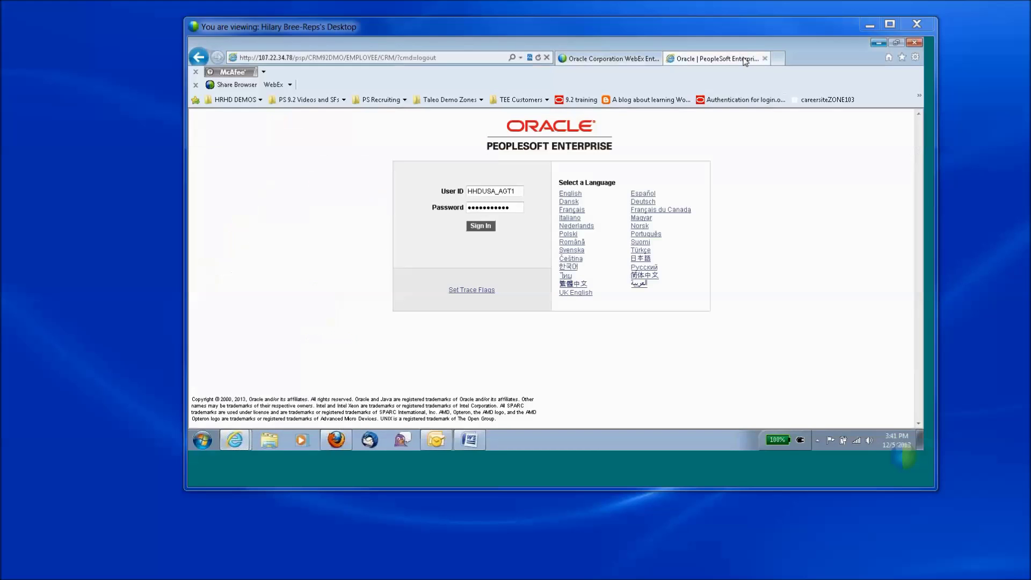
click(477, 226)
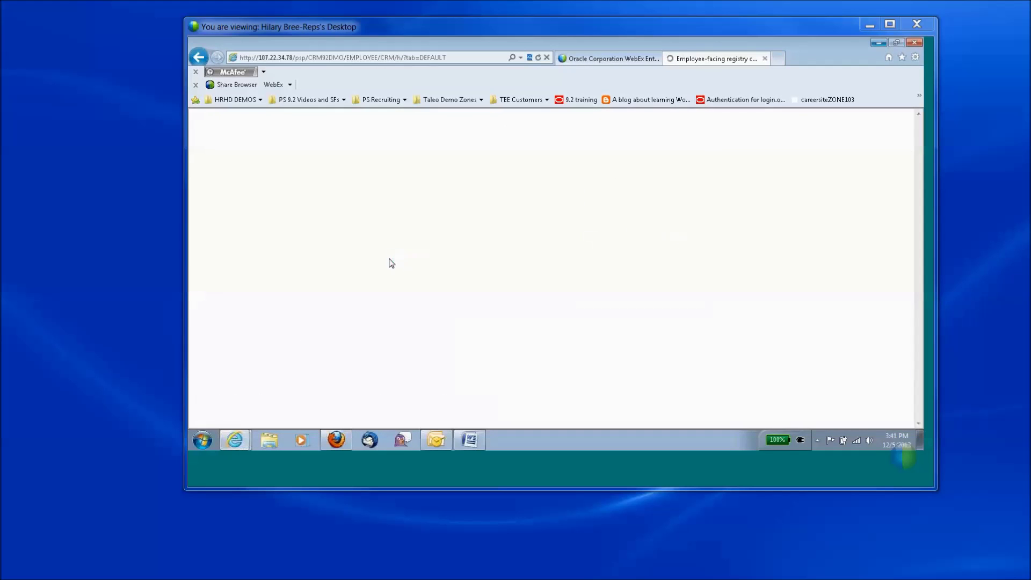
Step: Open the HR Service Center and show it in full screen
click(267, 116)
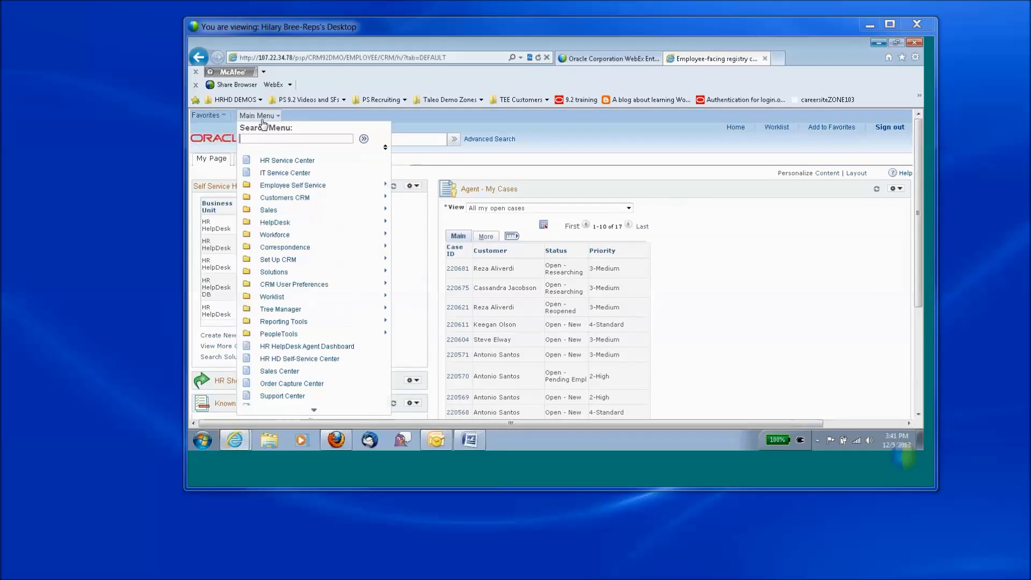
click(276, 158)
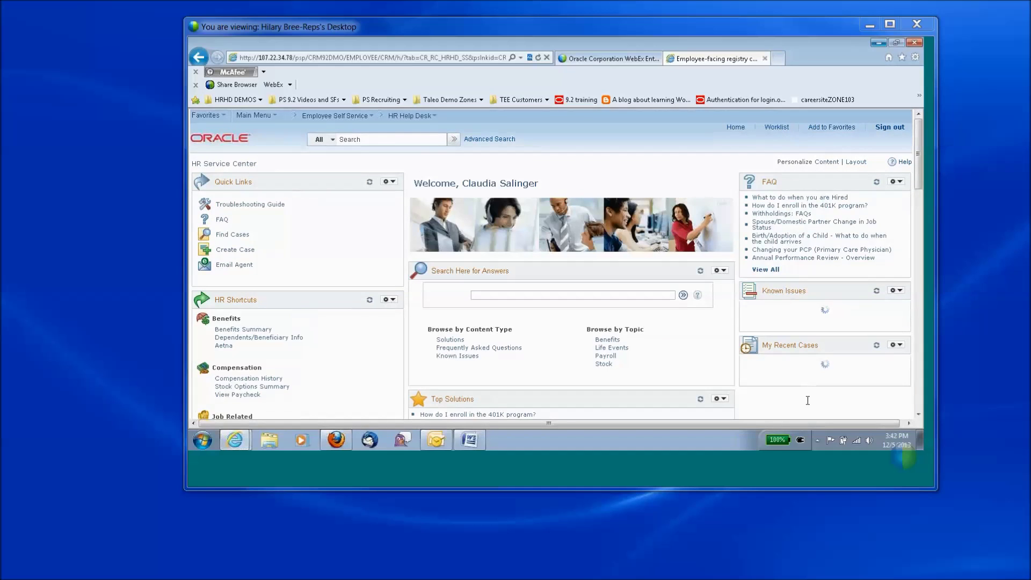
key(F11)
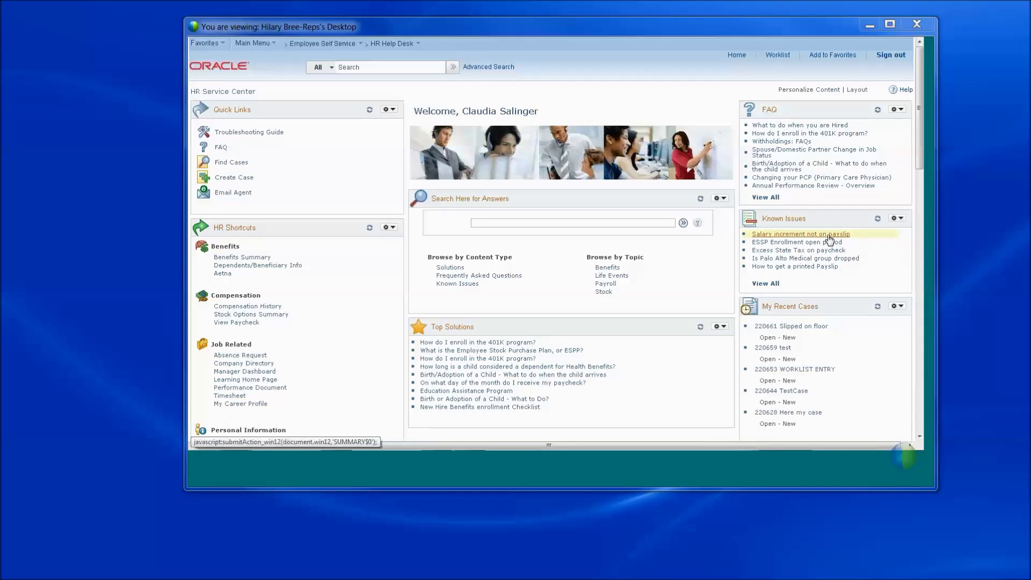
Step: Toggle the notification option for the ESSP Enrollment open period issue in the full known issues list, and return to the HR Service Center
click(773, 285)
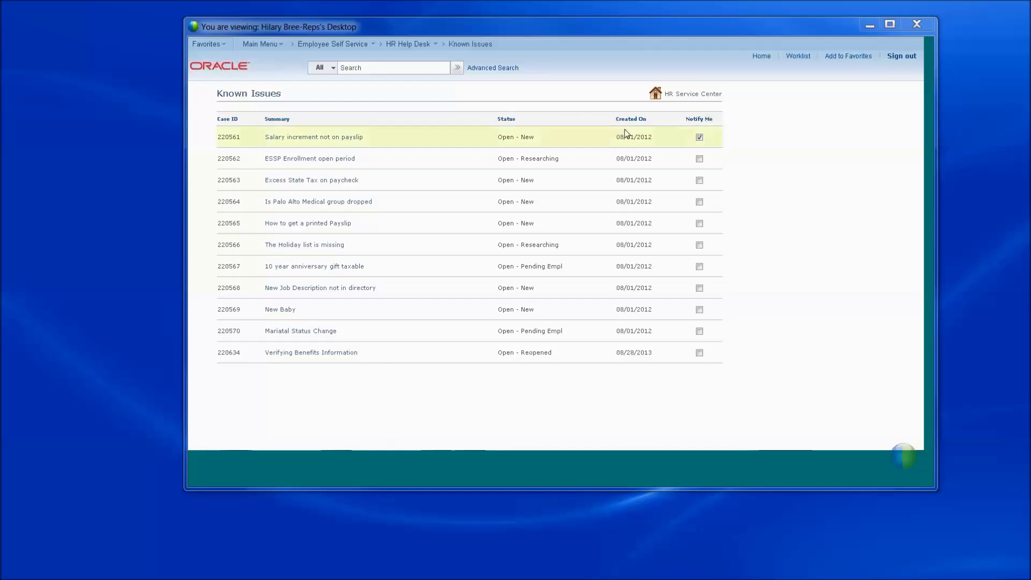
click(699, 137)
click(699, 160)
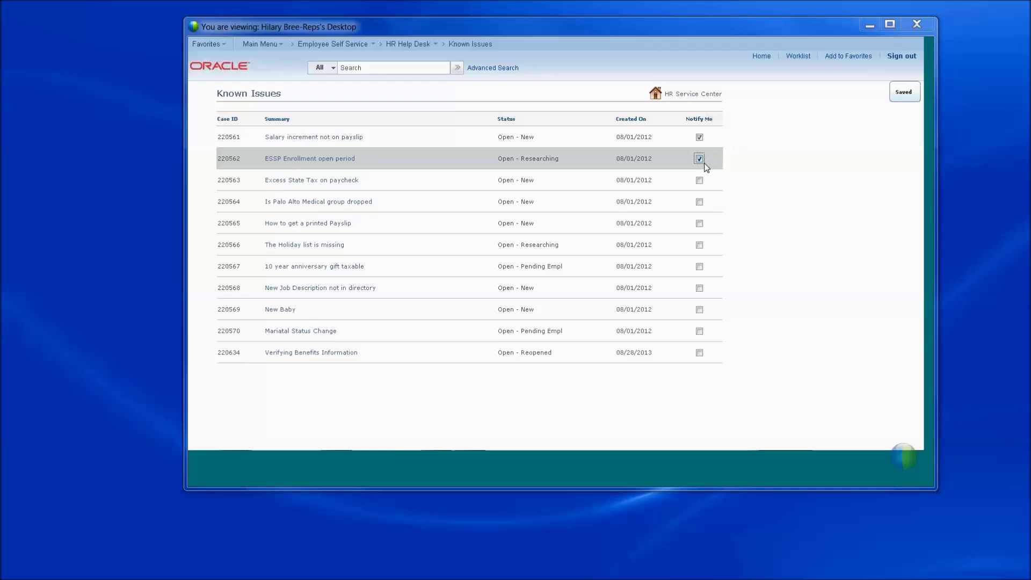
click(699, 160)
click(708, 98)
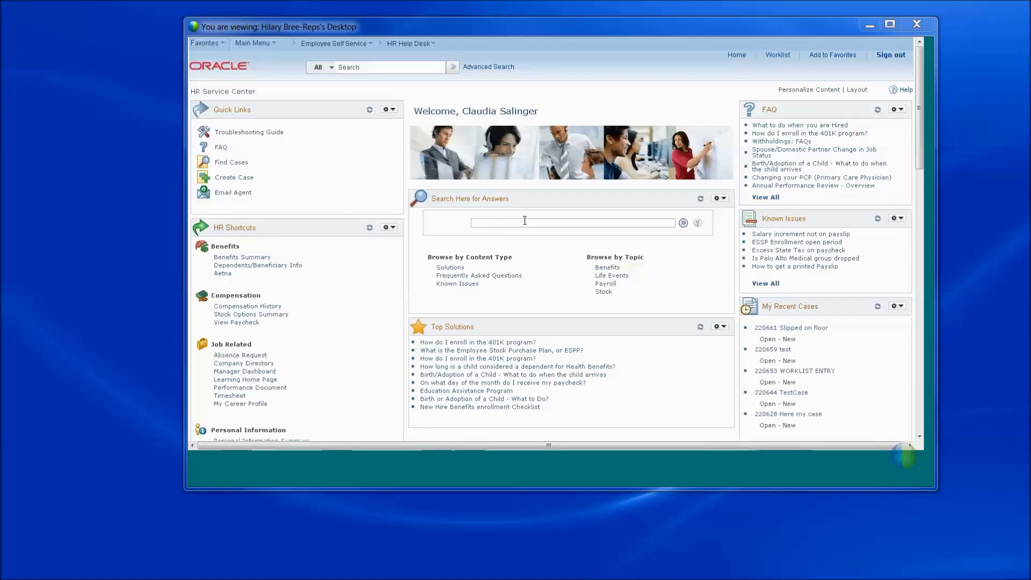
Step: Search for "benefits", read the solution about a dependent becoming ineligible for benefits, and return to the HR Service Center
text(benefits)
click(683, 224)
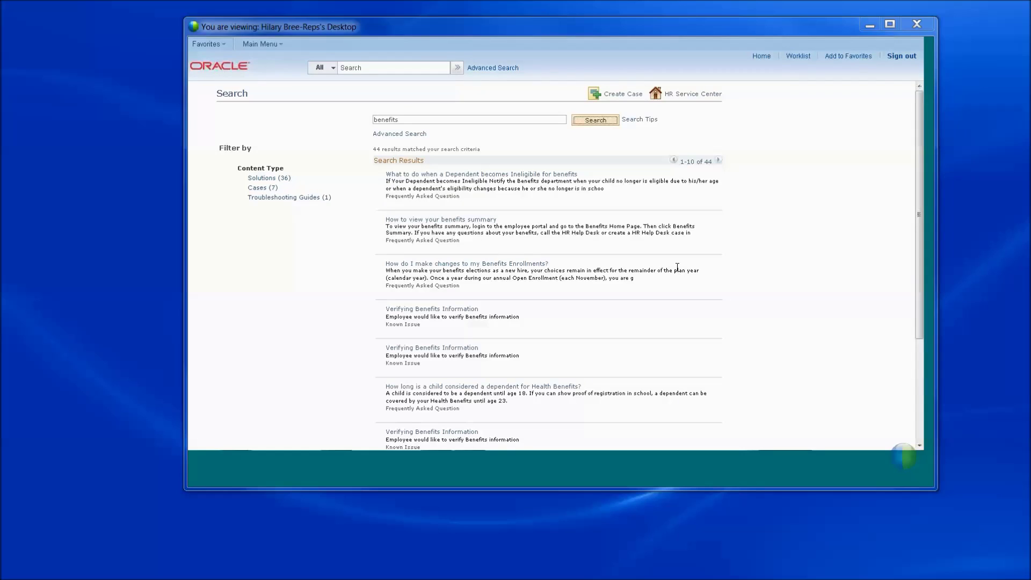
drag(402, 121, 368, 122)
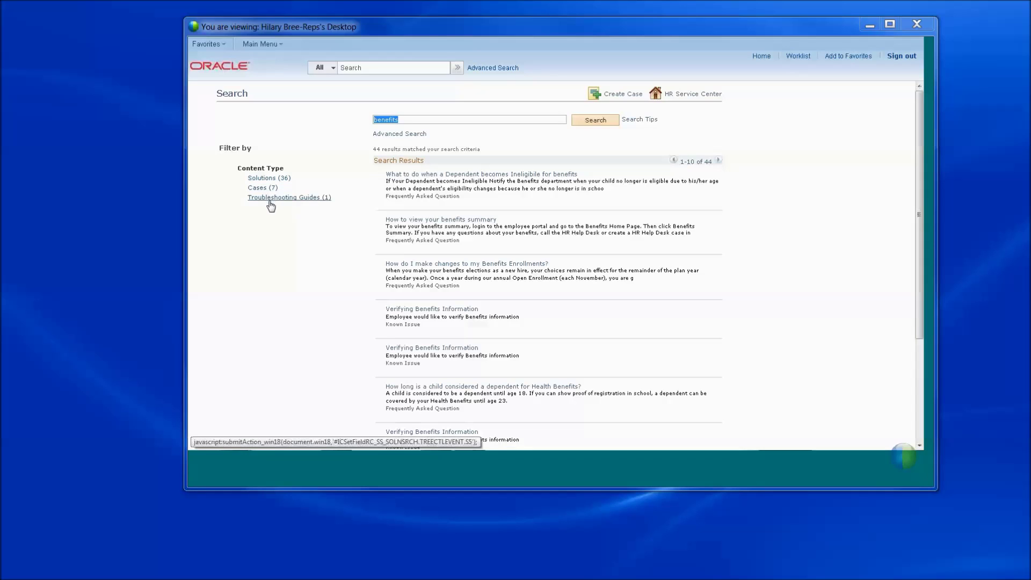
click(465, 174)
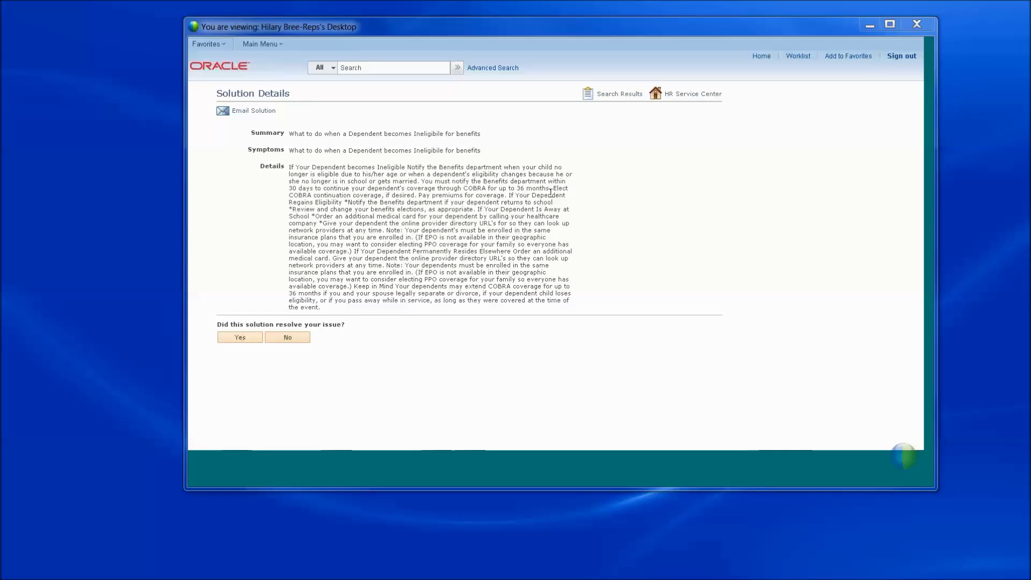
click(698, 95)
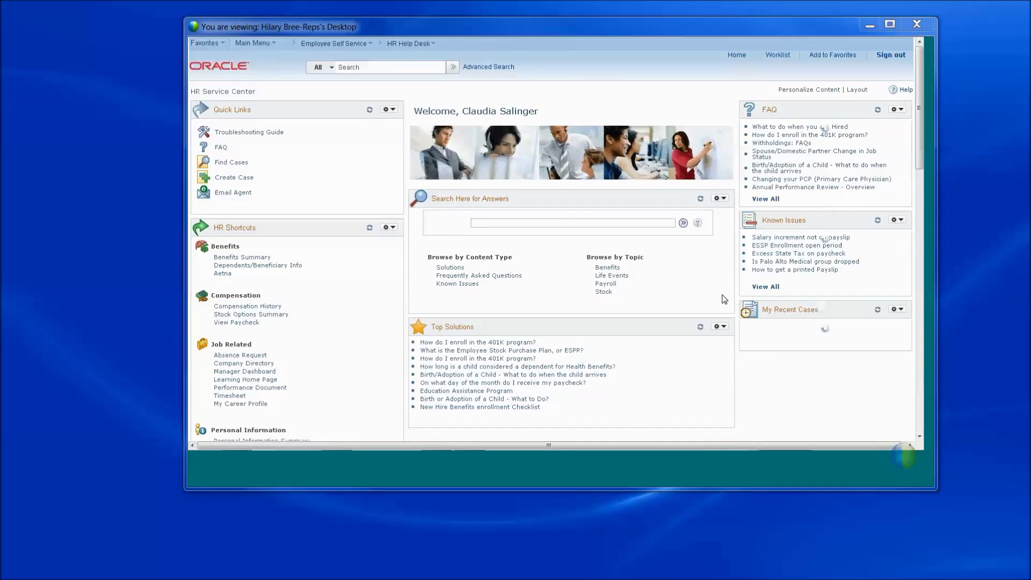
Step: Start a new self-service case and proceed past the contact step without changing the contact details
drag(921, 171, 921, 197)
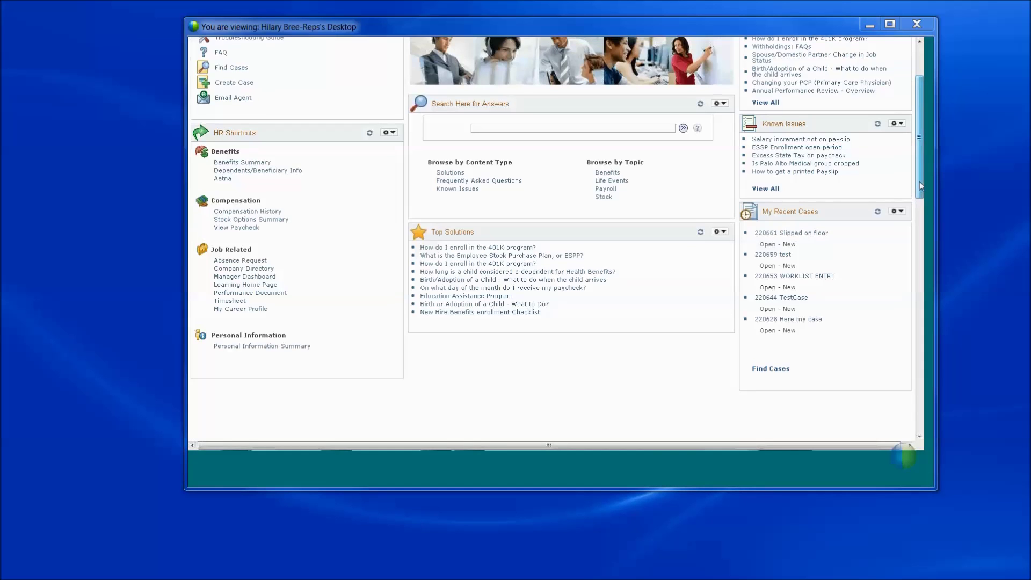
scroll(919, 182, up, 3)
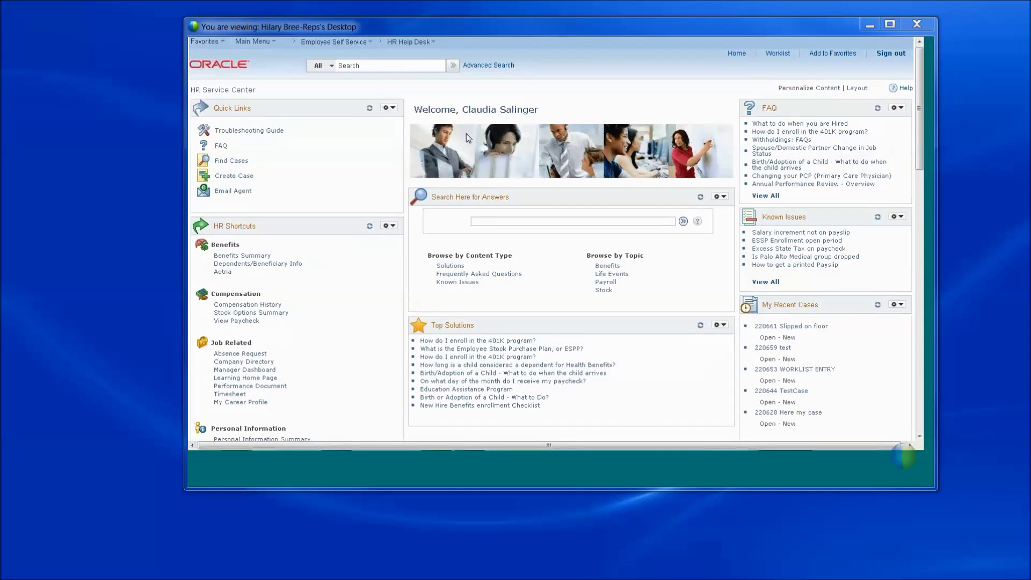
click(225, 177)
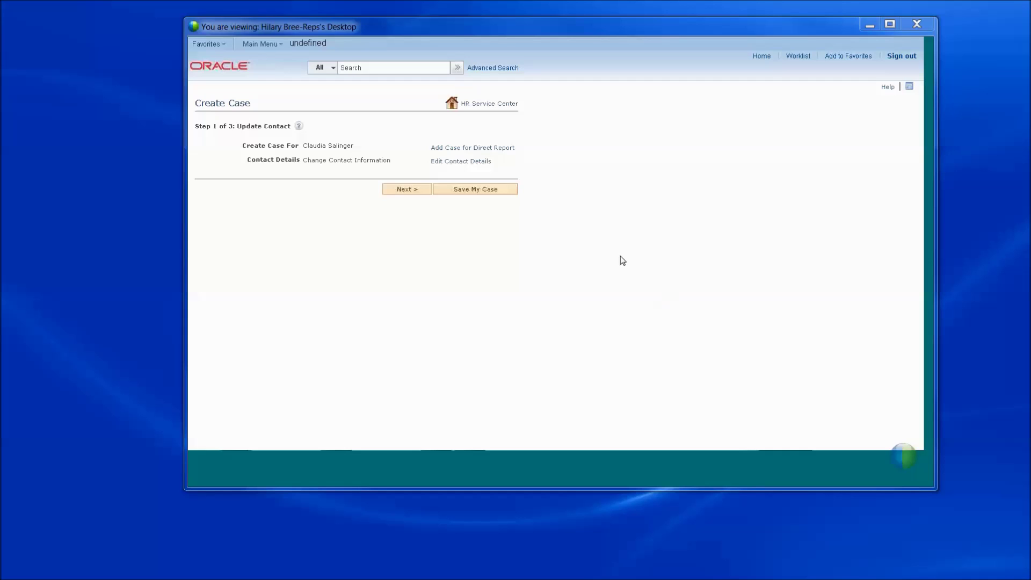
drag(521, 151, 504, 134)
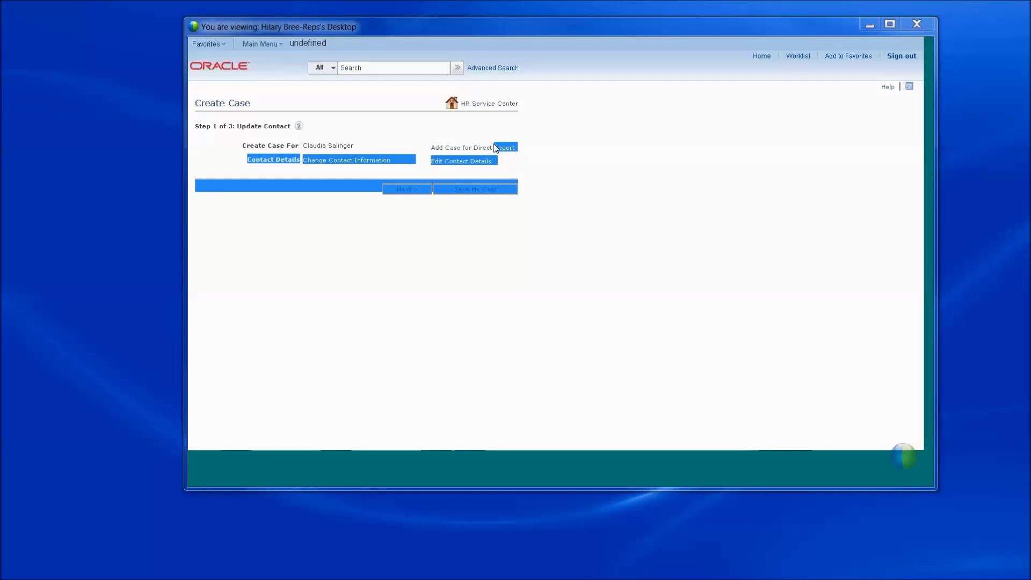
click(539, 133)
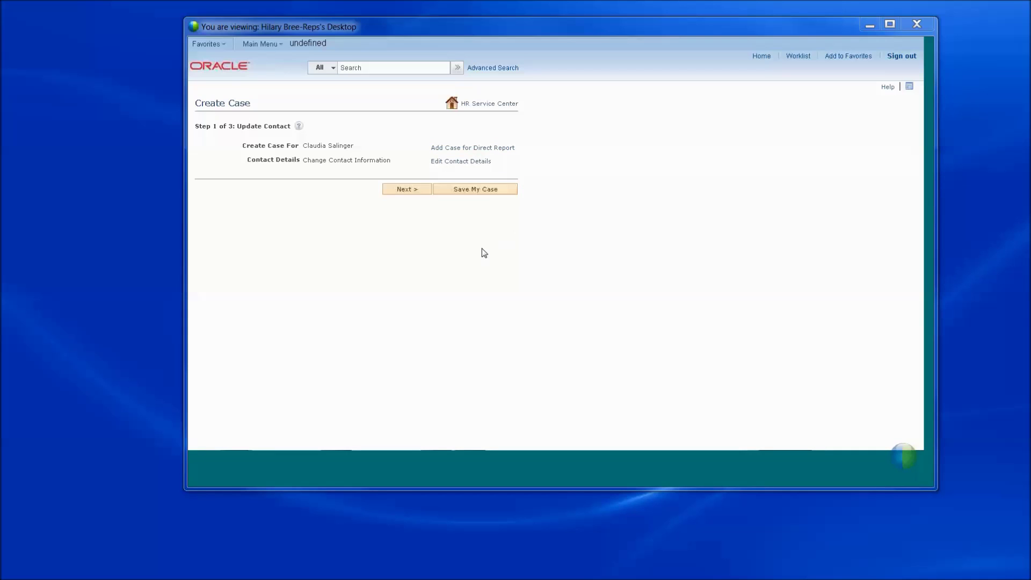
click(416, 197)
Step: Enter "Issue with Benefits" as the case summary, leave the details blank and continue to the final details step
click(365, 153)
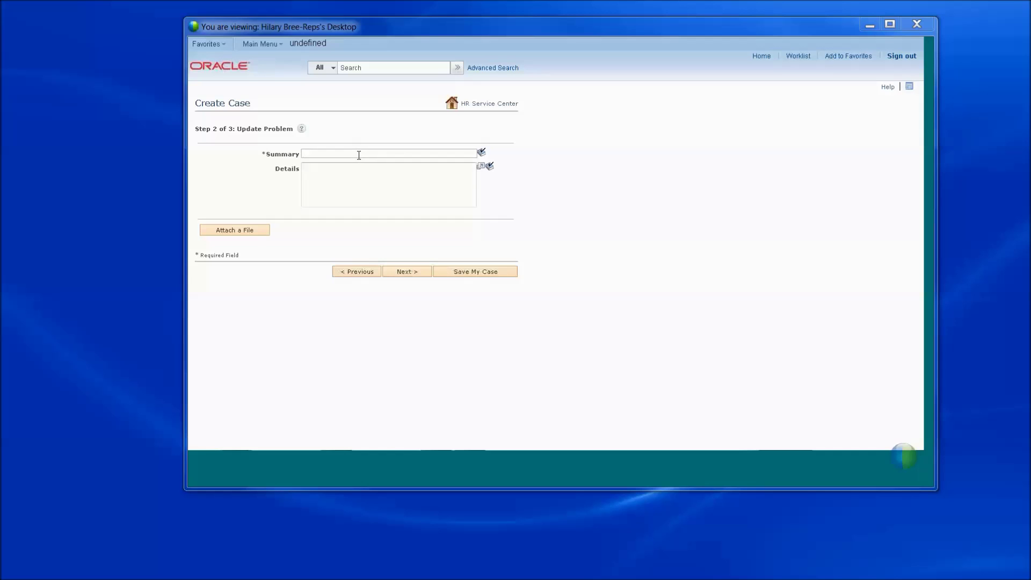
text(Isssue)
key(BackSpace)
key(BackSpace)
text(ue with Benefit)
click(338, 180)
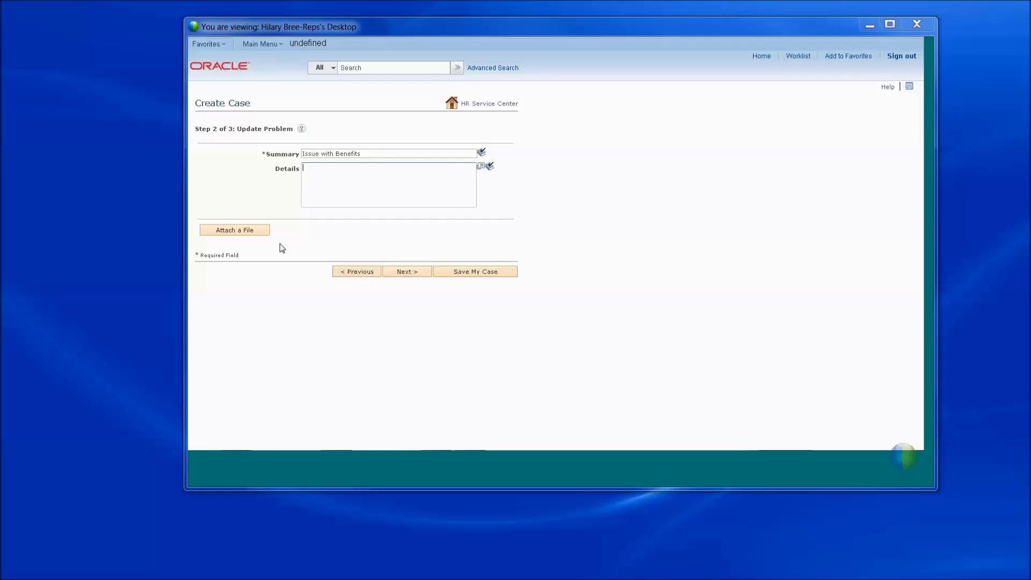
click(415, 278)
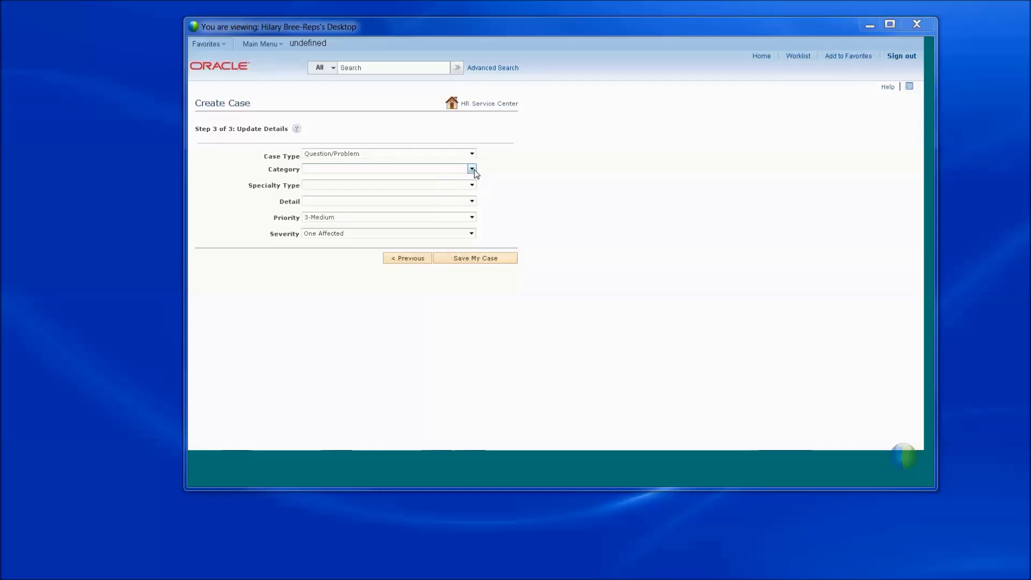
Step: Classify the new case with category Benefits, specialty type FMLA and detail Family Leave
click(472, 170)
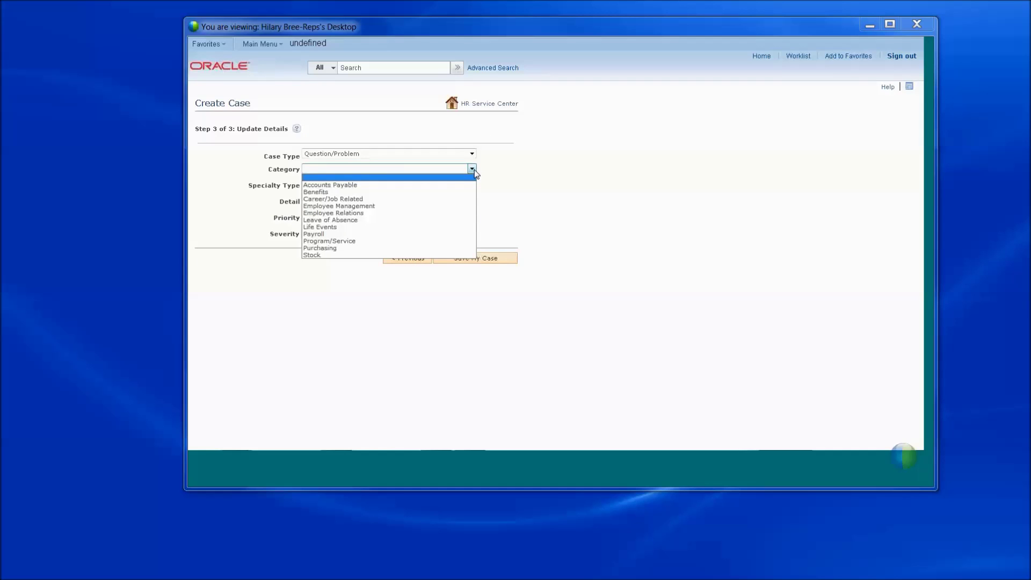
click(335, 193)
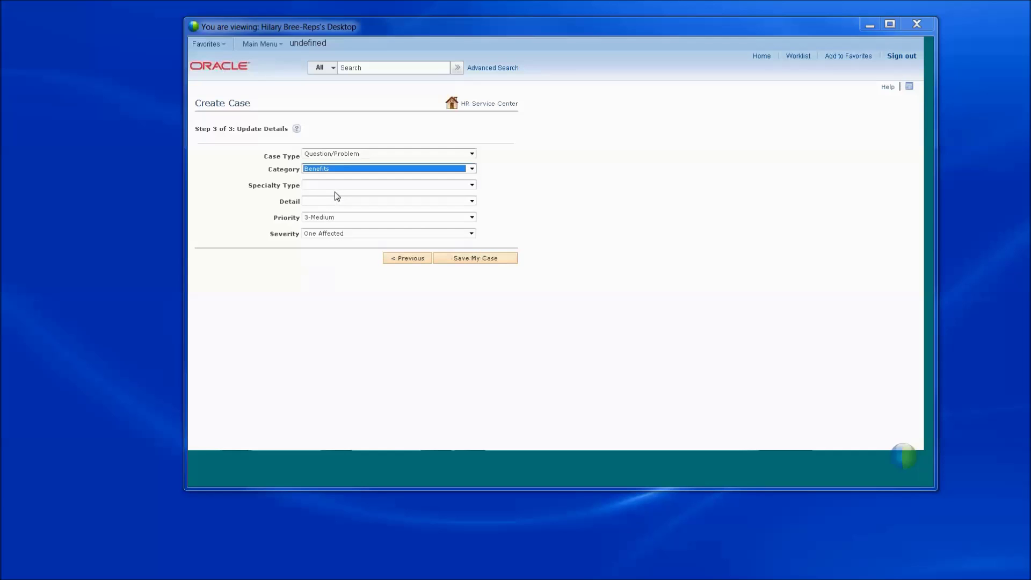
click(333, 186)
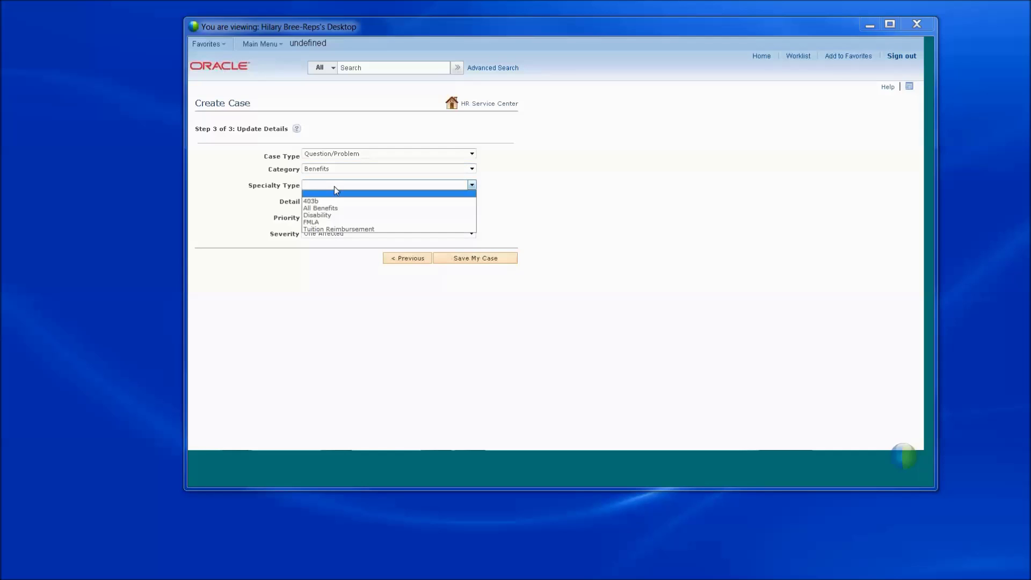
click(331, 222)
click(376, 201)
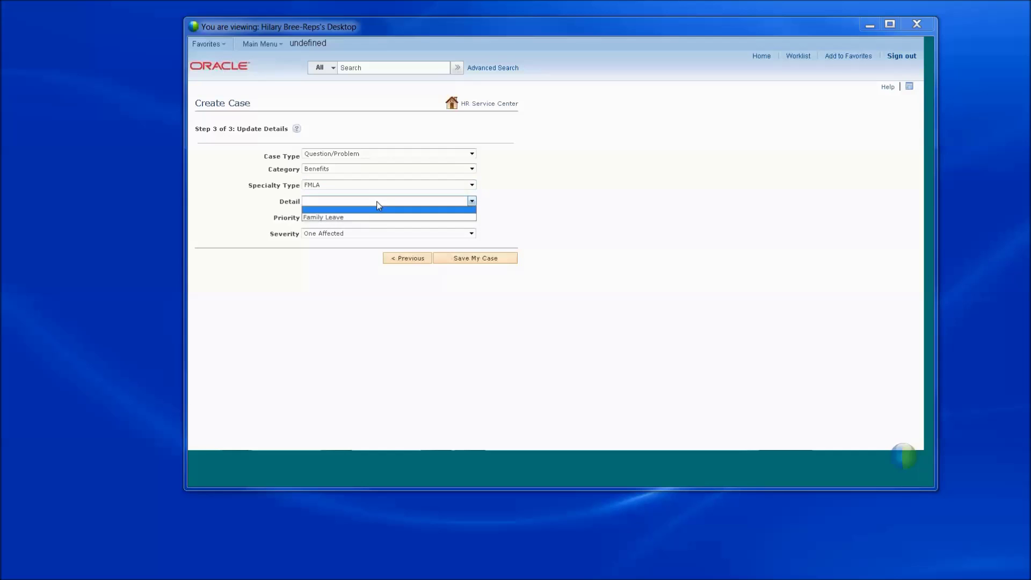
click(371, 218)
Step: Set the case priority to 1-Critical with severity One Affected, then save the case and acknowledge the submission
click(370, 217)
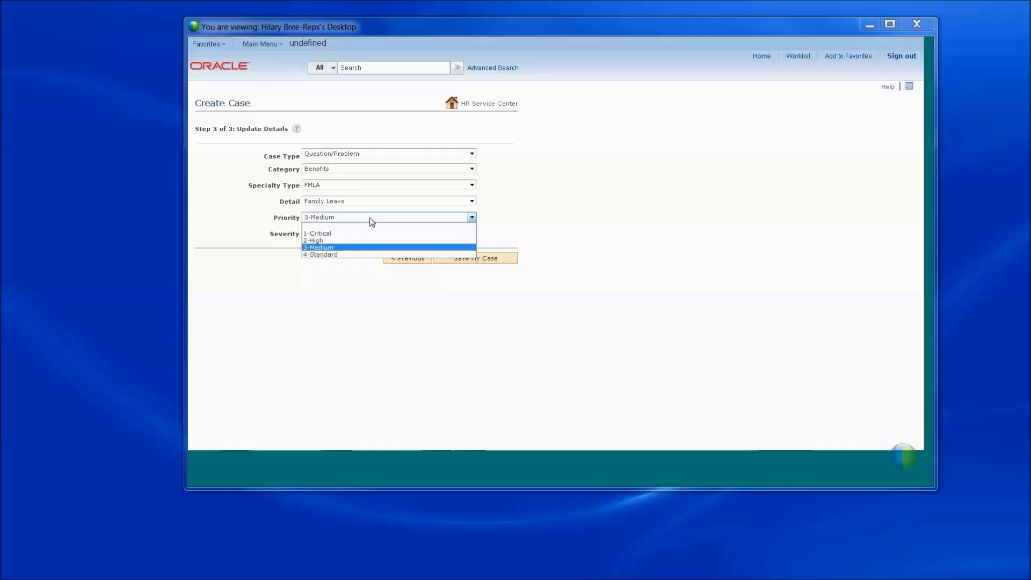
click(336, 235)
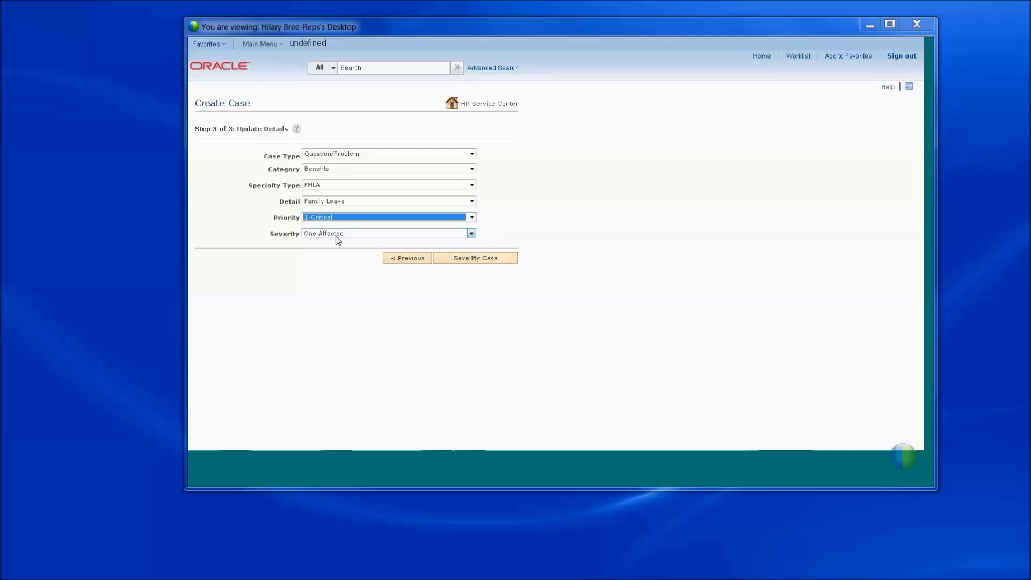
click(336, 234)
click(336, 257)
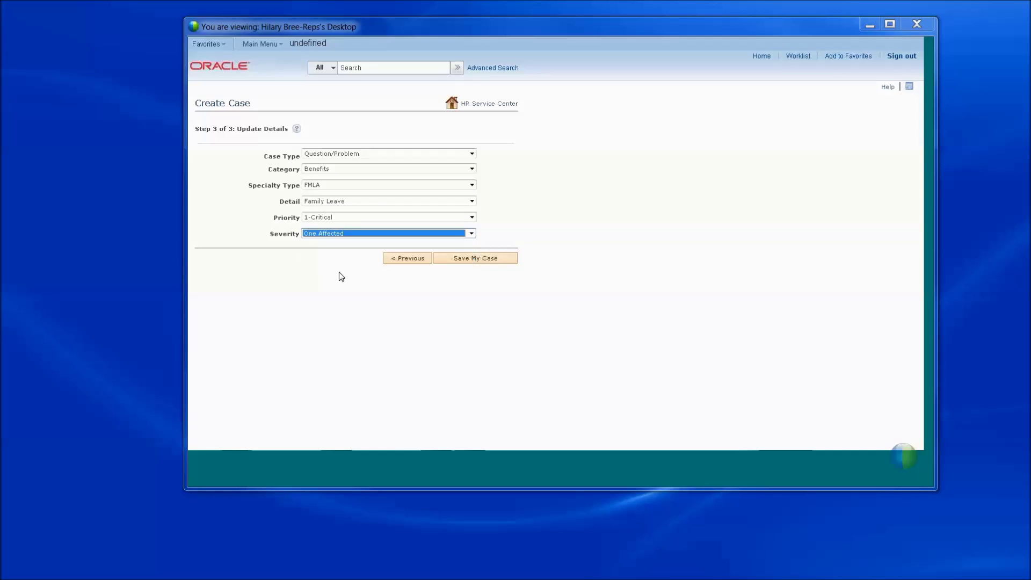
click(480, 263)
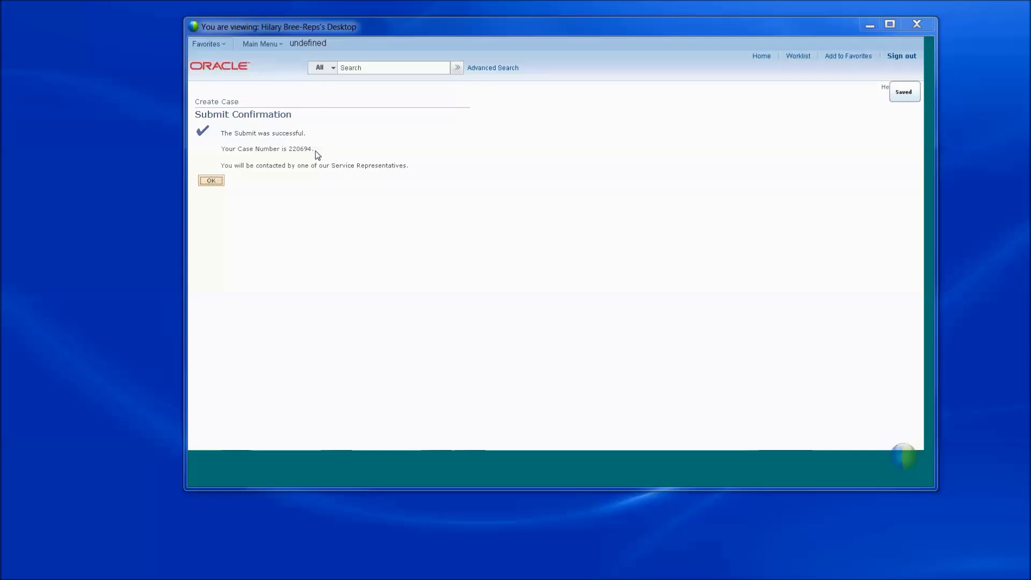
click(214, 183)
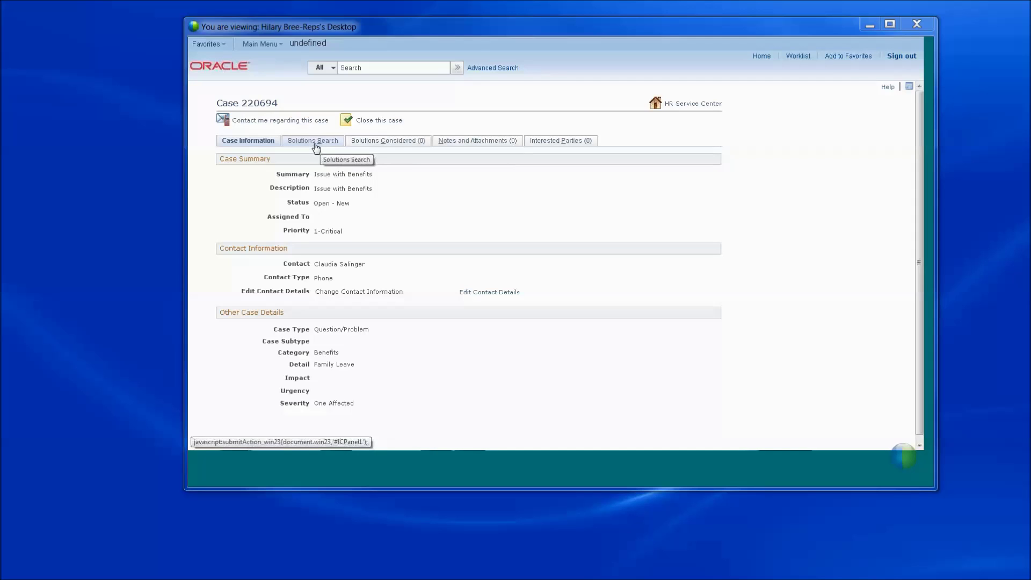
Step: Review the contact information on the saved Issue with Benefits case and return to the HR Service Center
drag(365, 264, 313, 264)
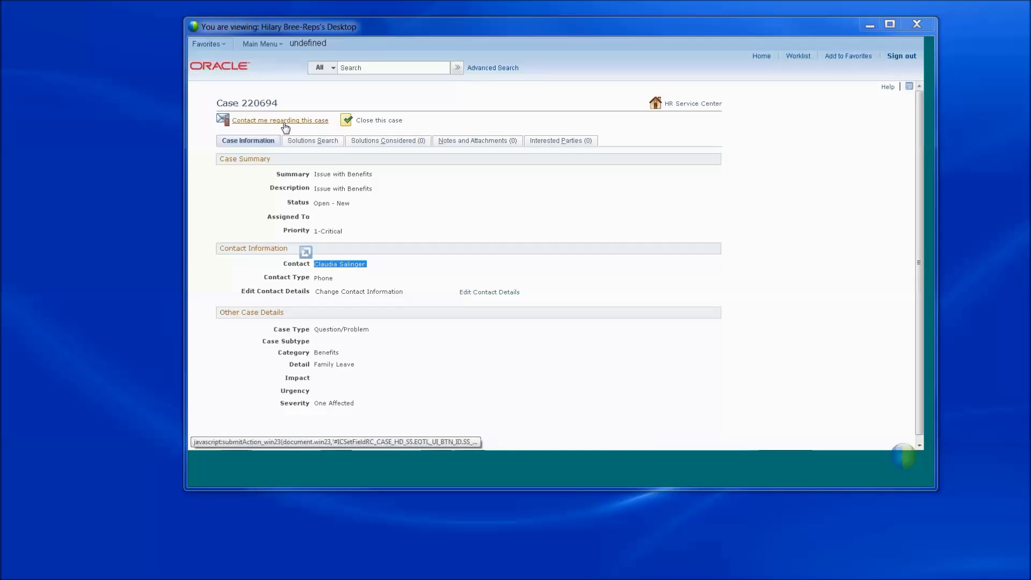
click(709, 105)
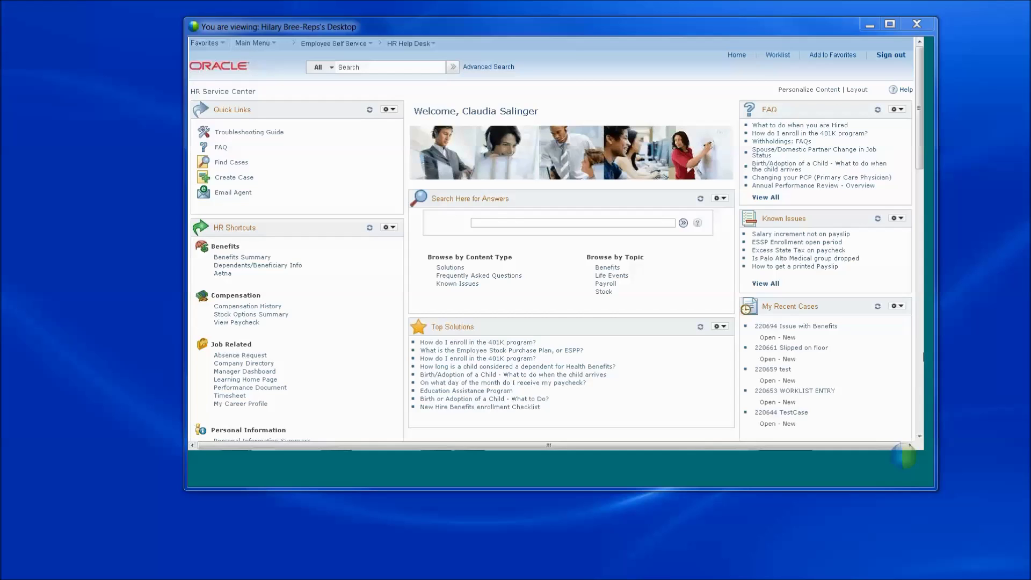
mouse_move(564, 37)
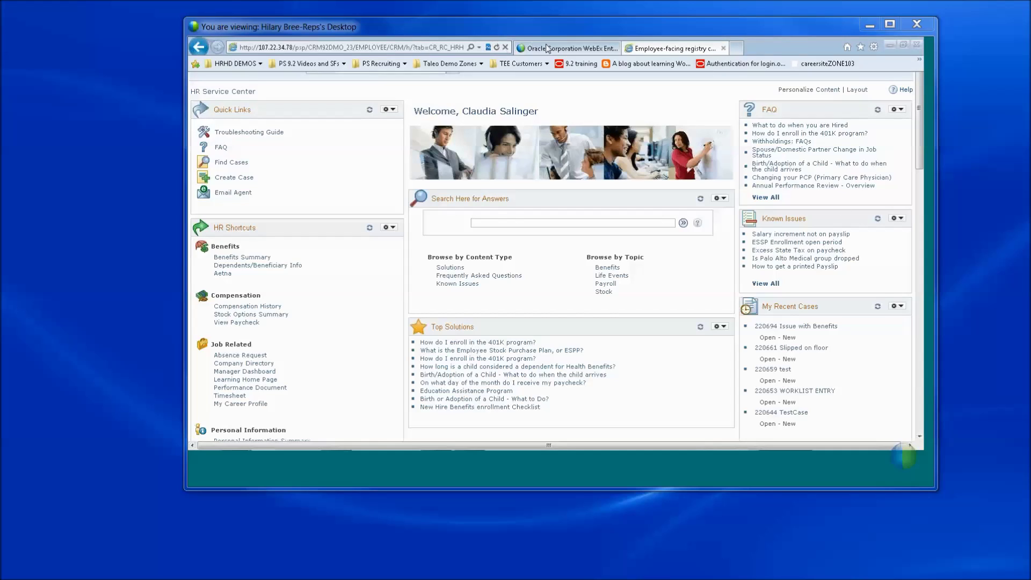